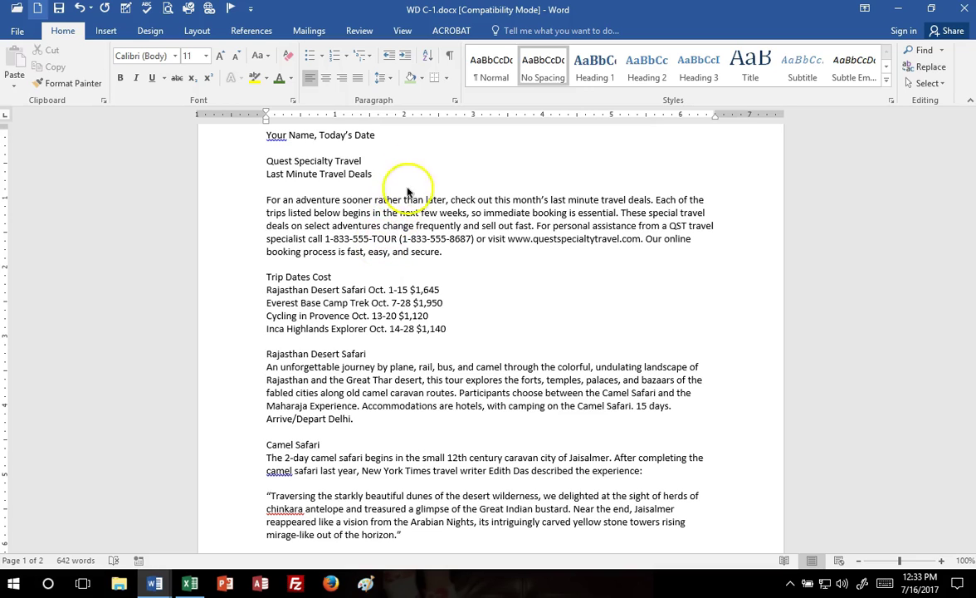
# - Show the document's formatting marks and check which lines make up the trip list between the two blank paragraphs
pyautogui.click(453, 56)
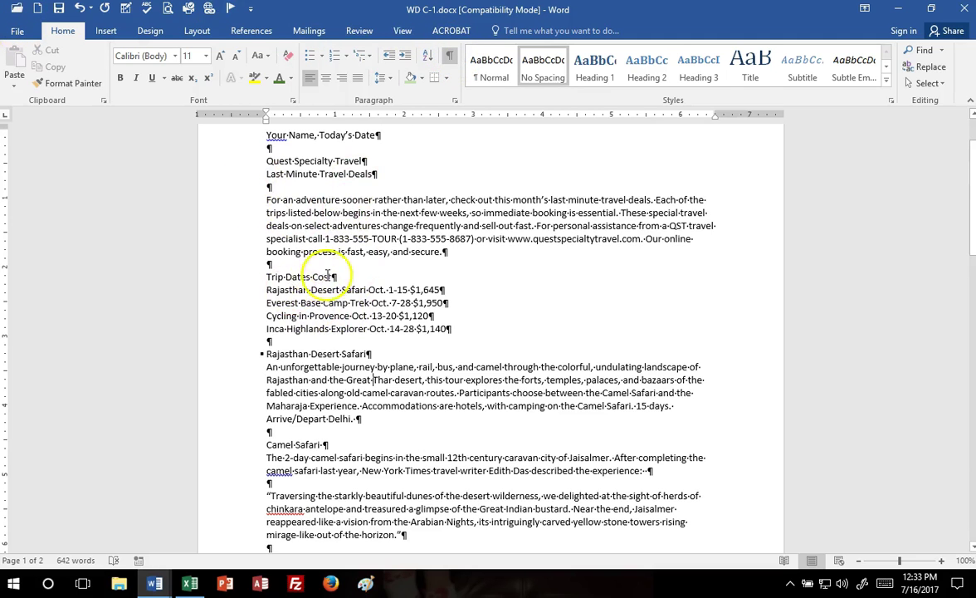
pyautogui.click(250, 285)
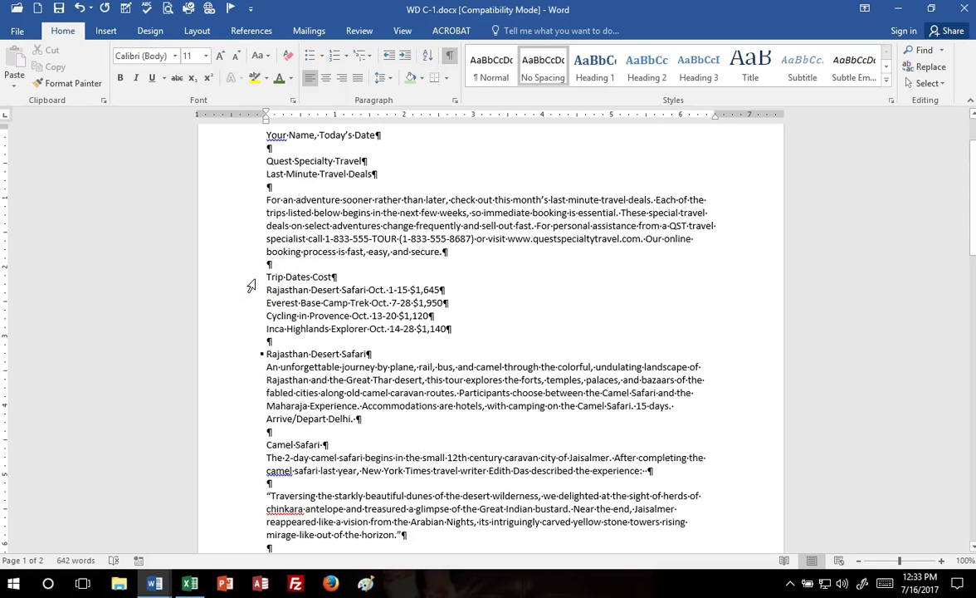
pyautogui.click(250, 286)
pyautogui.moveTo(249, 280); pyautogui.dragTo(246, 328)
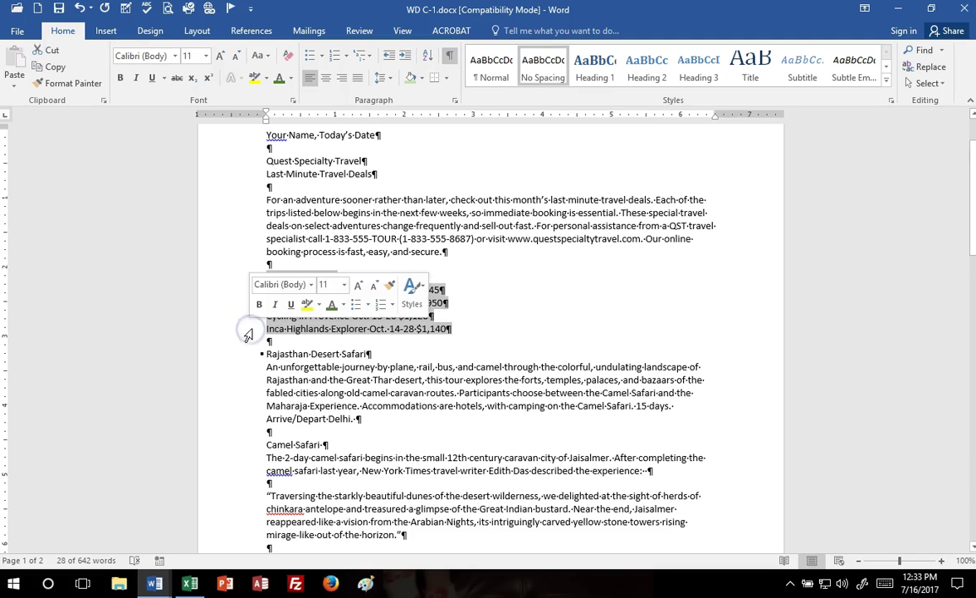
pyautogui.click(354, 329)
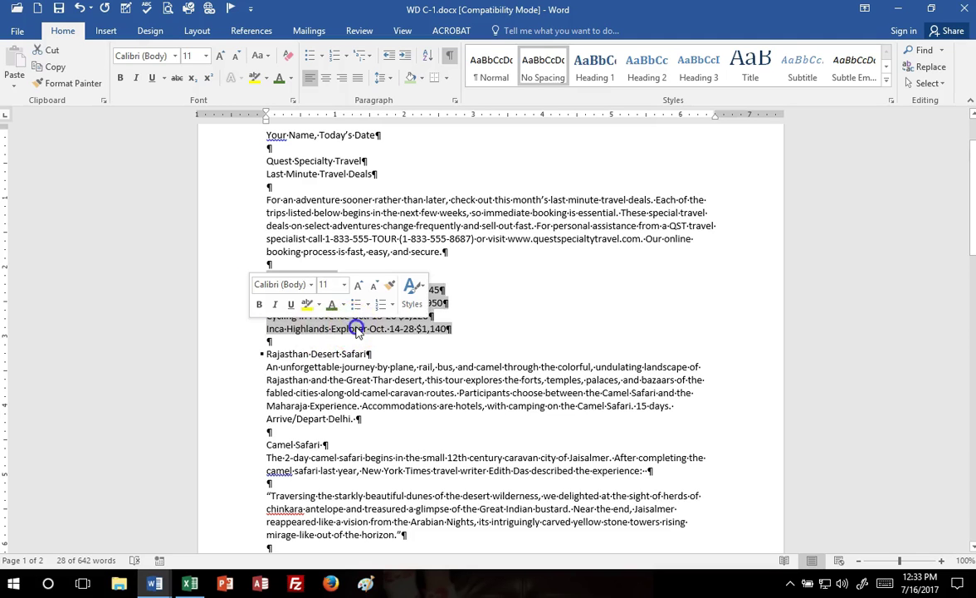
pyautogui.click(242, 268)
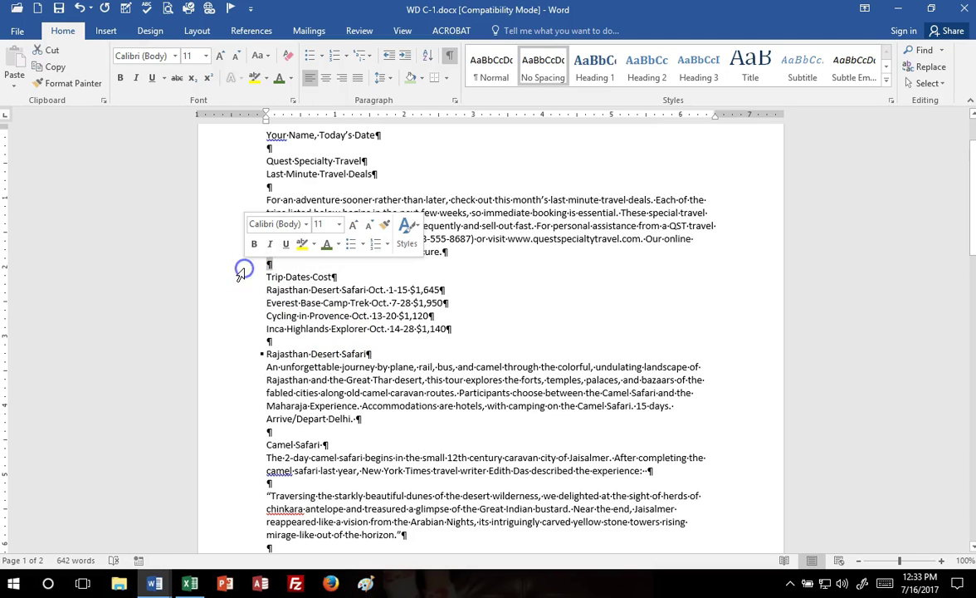
pyautogui.click(259, 343)
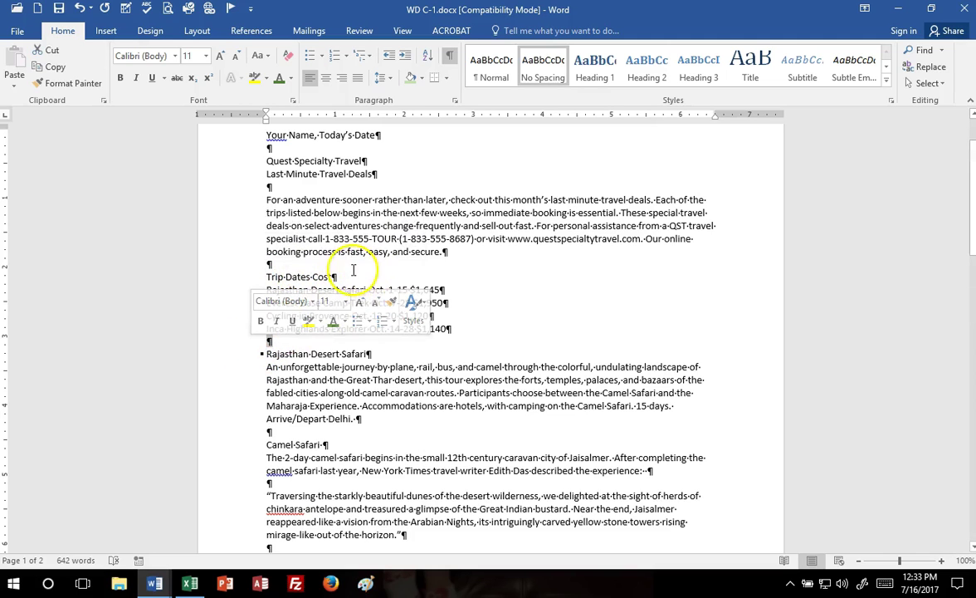
# - Set left tab stops at 1 inch and 3.5 inches for all five lines of the trip list
pyautogui.moveTo(247, 276); pyautogui.dragTo(240, 327)
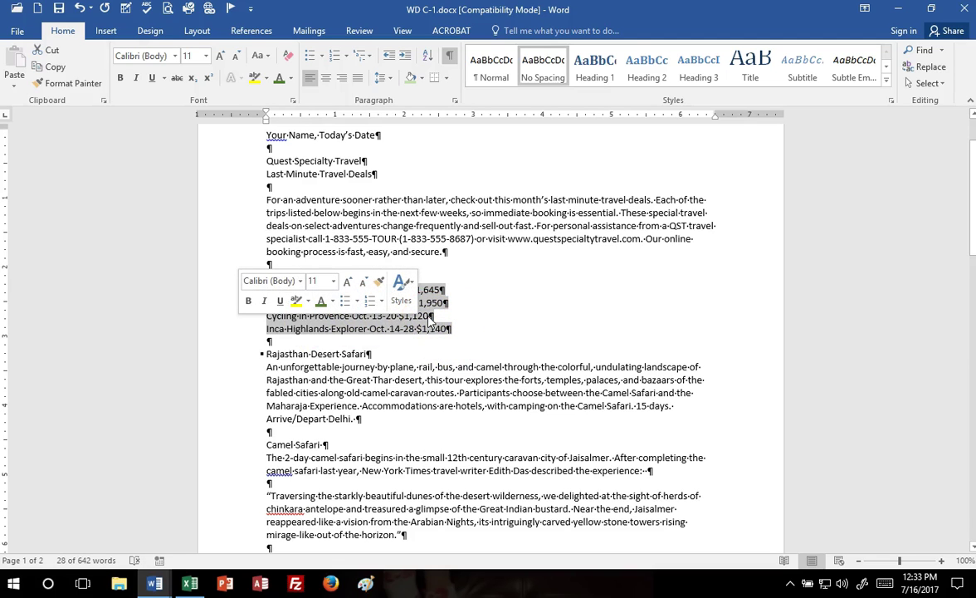
pyautogui.click(336, 118)
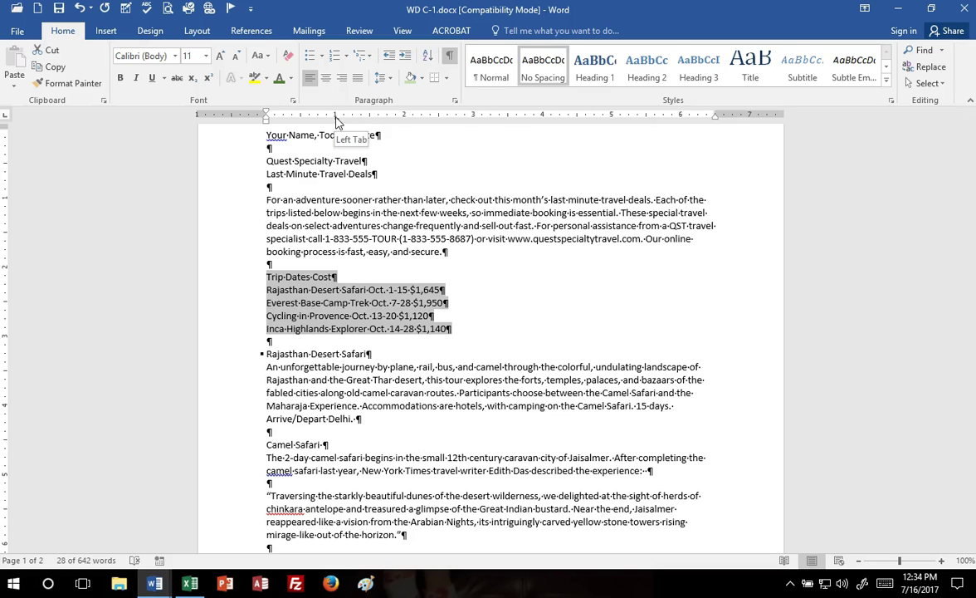
pyautogui.click(484, 115)
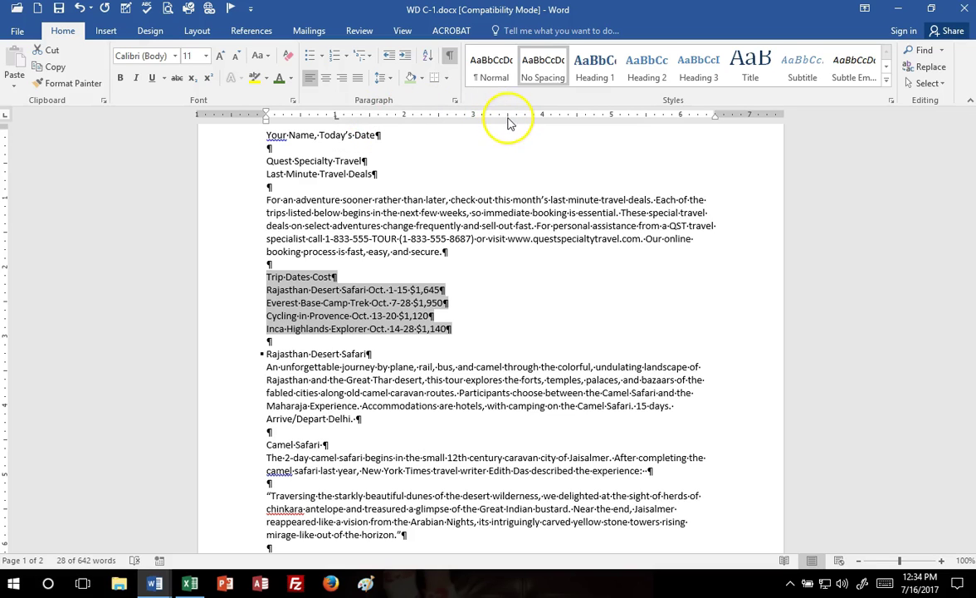
pyautogui.click(508, 117)
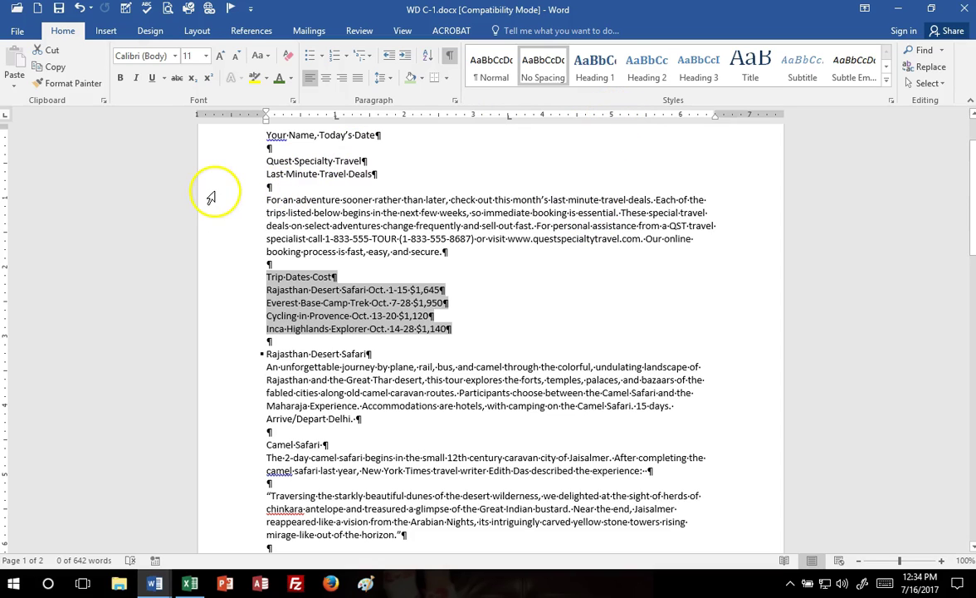
# - Add a right tab stop at 5 inches to the five lines of the trip list
pyautogui.click(6, 116)
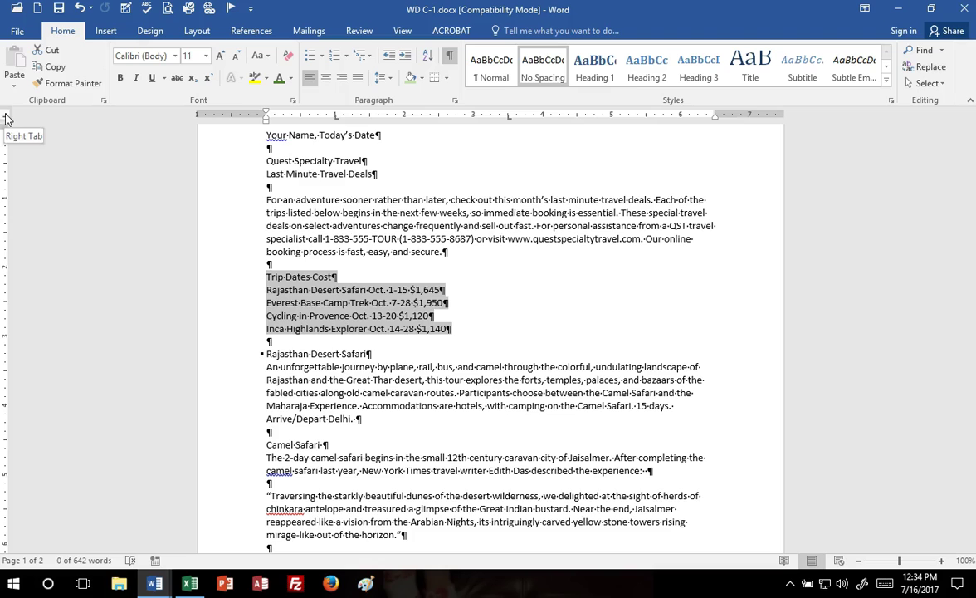
pyautogui.click(609, 115)
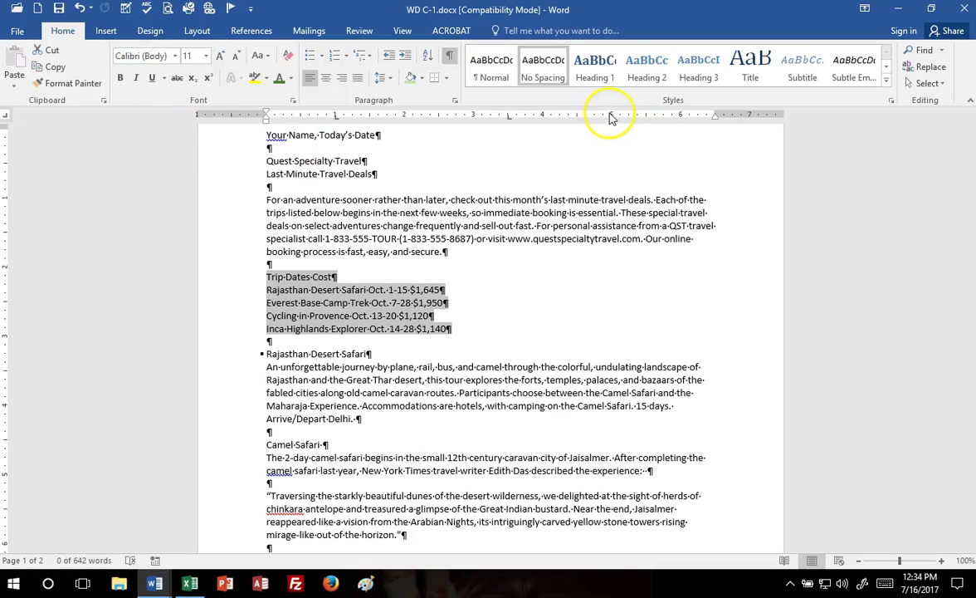
pyautogui.moveTo(610, 118); pyautogui.dragTo(614, 123)
pyautogui.click(614, 113)
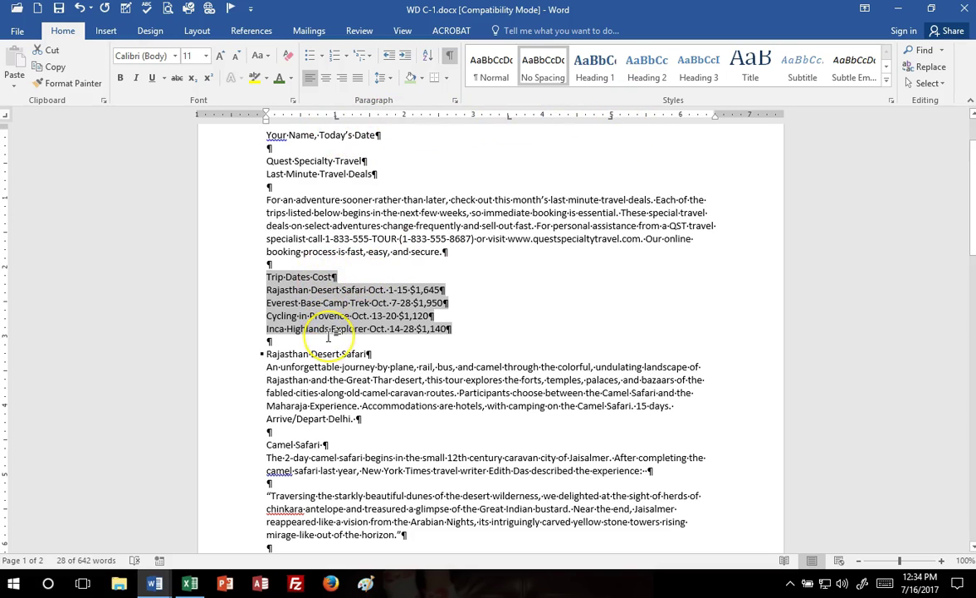
# - Insert one tab character before each of the headings Trip, Dates and Cost in the list's first line
pyautogui.click(269, 285)
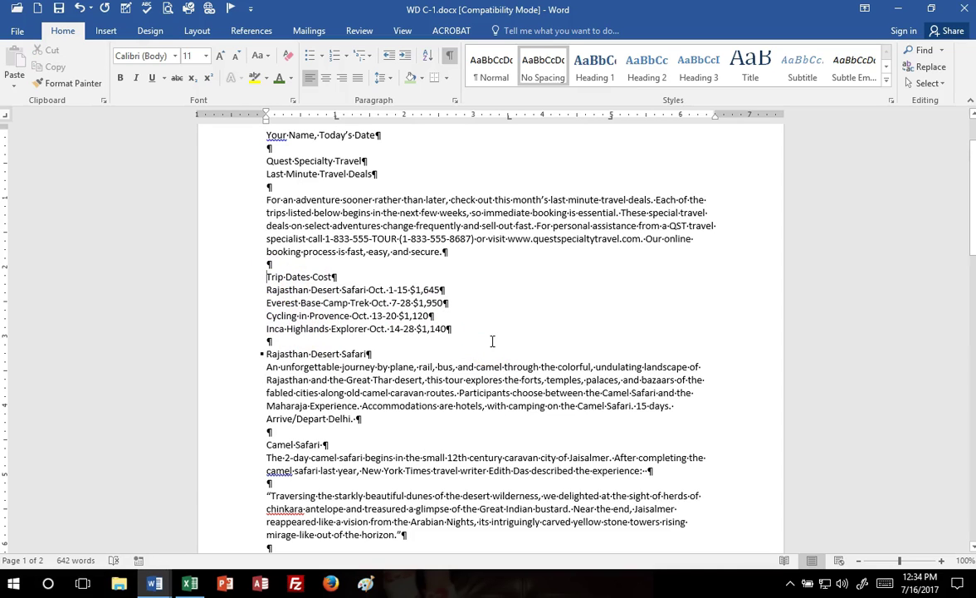
pyautogui.press('Tab')
pyautogui.press('Tab')
pyautogui.press('Tab')
pyautogui.press('Tab')
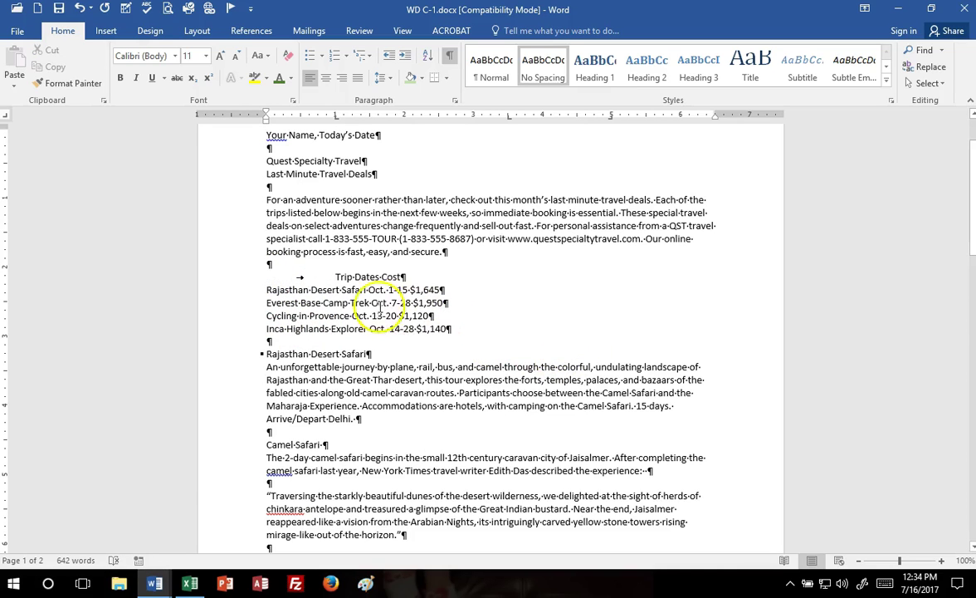
pyautogui.press('BackSpace')
pyautogui.press('BackSpace')
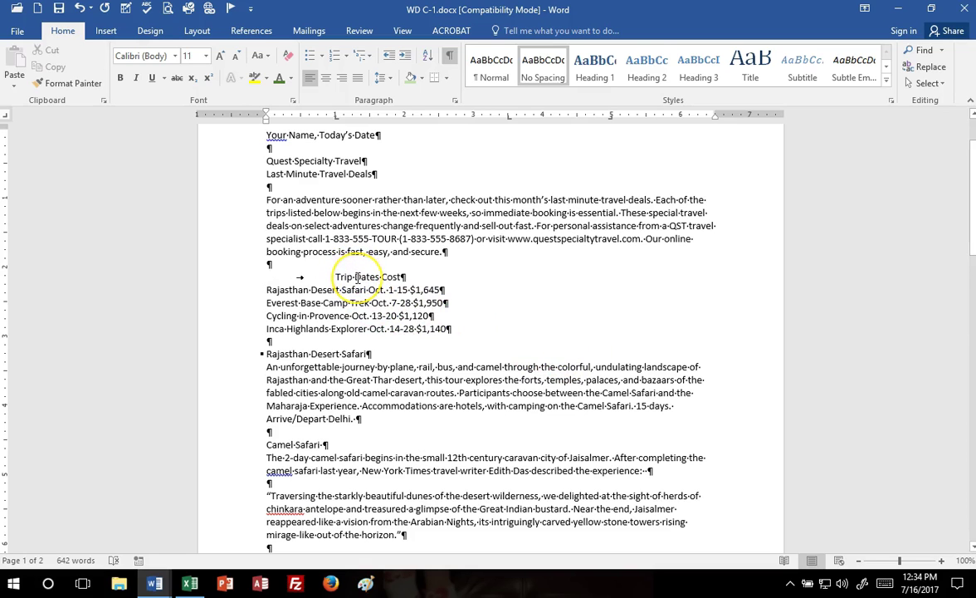
pyautogui.click(356, 276)
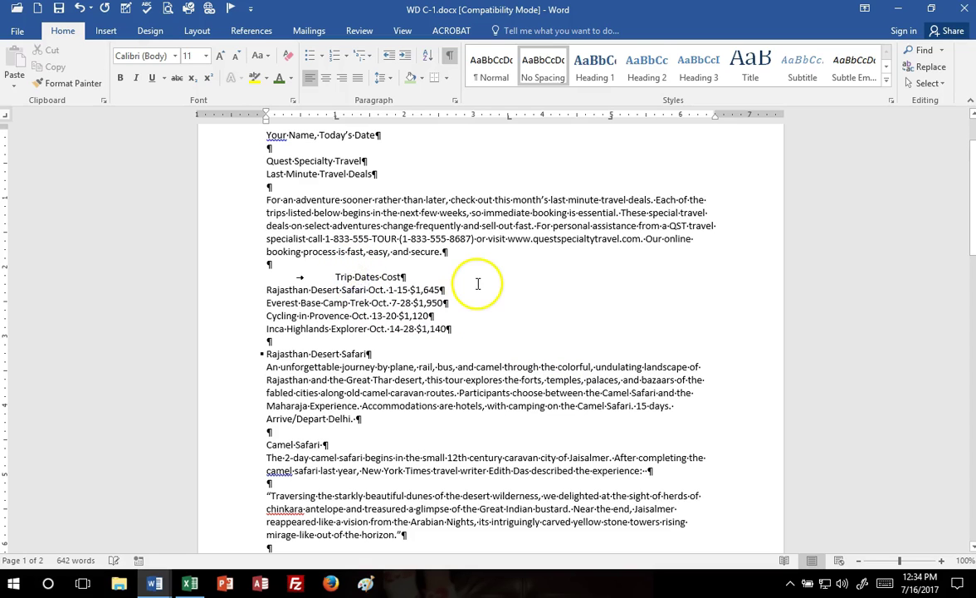
pyautogui.press('Tab')
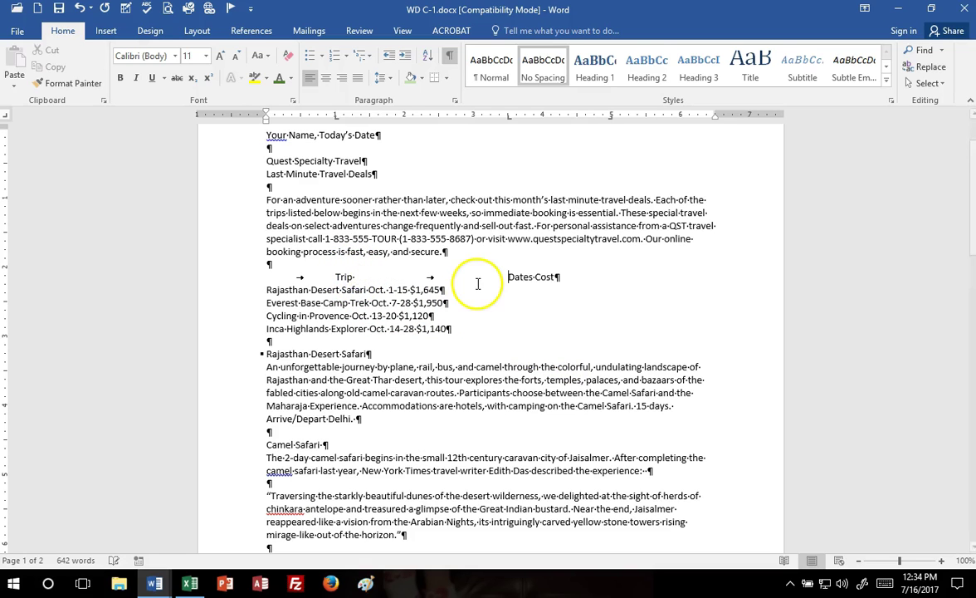
pyautogui.click(535, 279)
pyautogui.press('Tab')
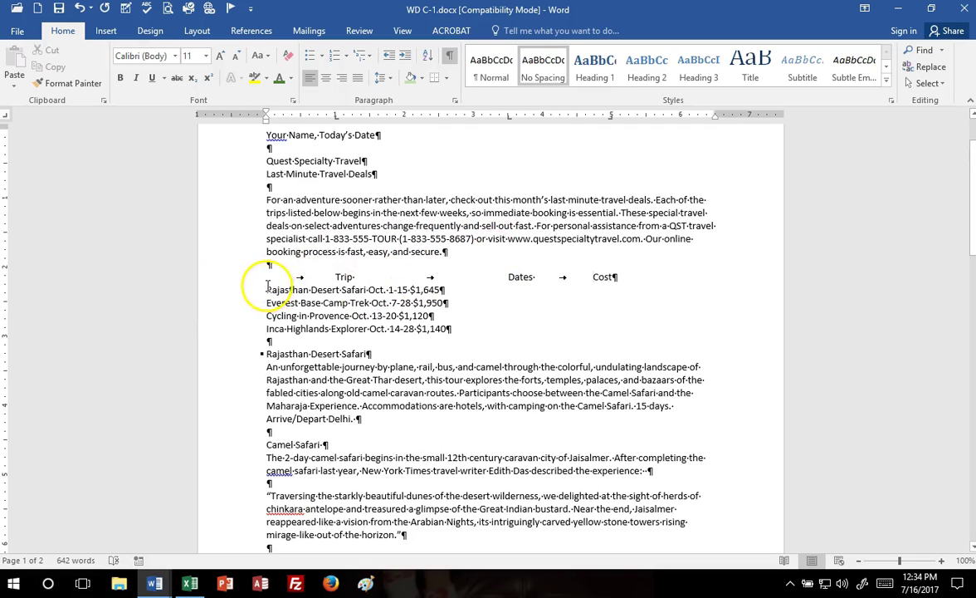
# - Insert tabs before the trip name, dates and cost in the Rajasthan Desert Safari line of the list
pyautogui.press('Tab')
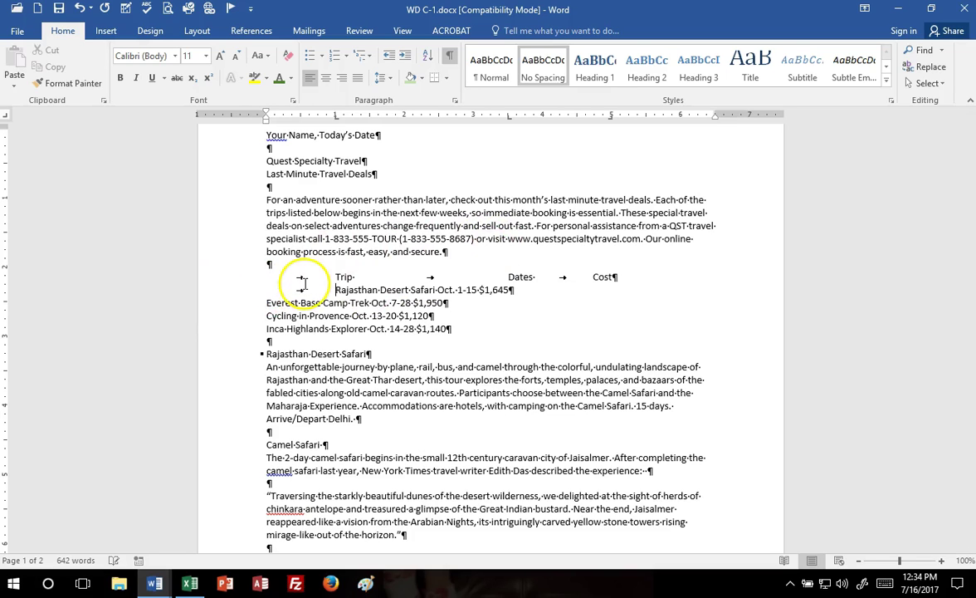
pyautogui.click(439, 290)
pyautogui.press('Tab')
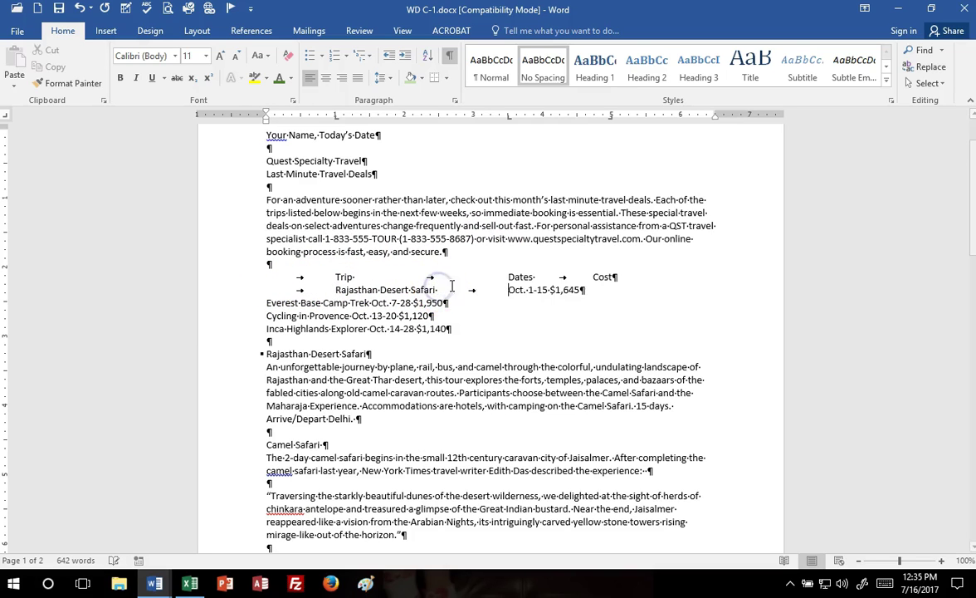
pyautogui.click(550, 290)
pyautogui.press('Tab')
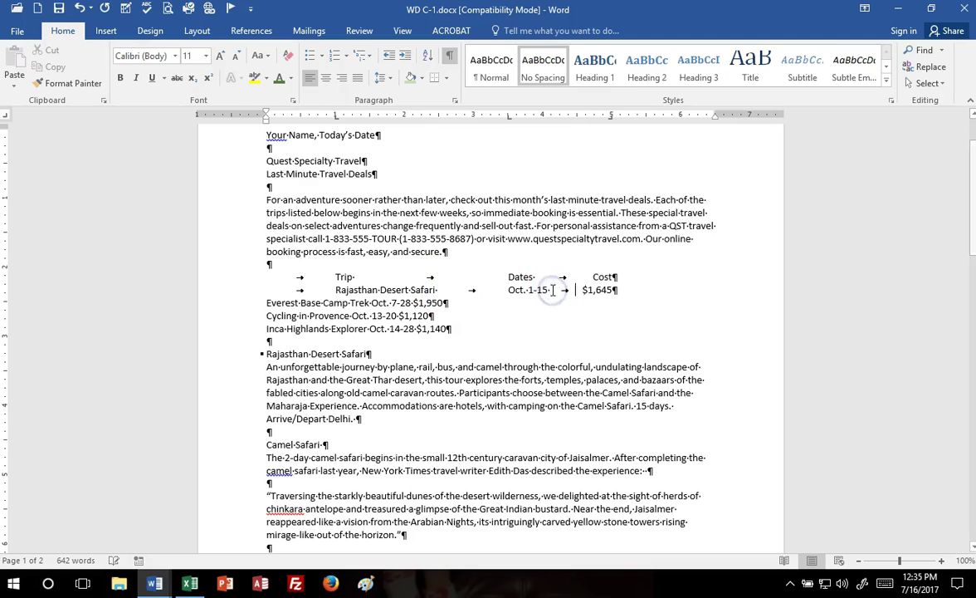
# - Insert tabs before the trip name, dates and cost in the Everest Base Camp Trek line
pyautogui.click(262, 303)
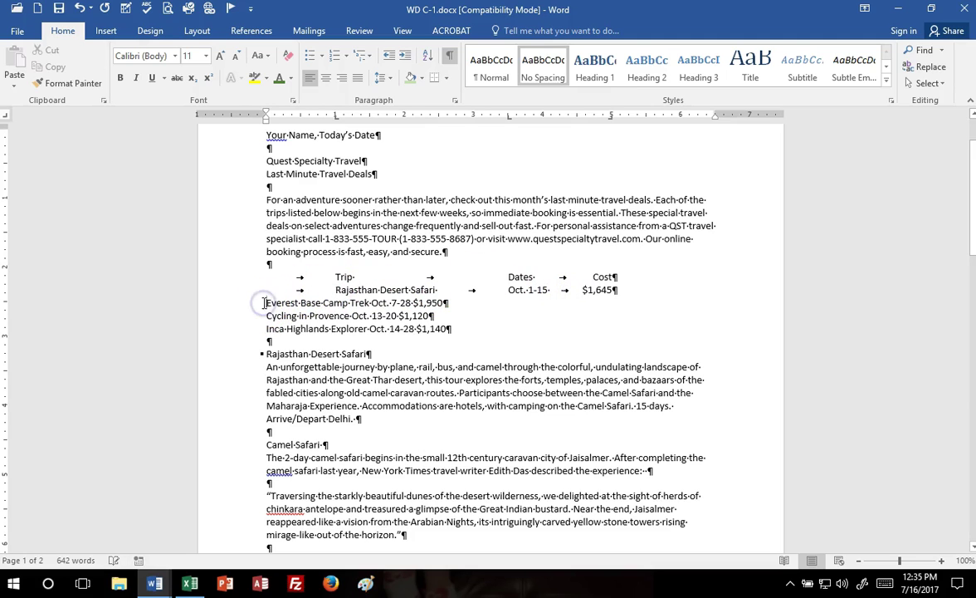
pyautogui.press('Tab')
pyautogui.click(442, 302)
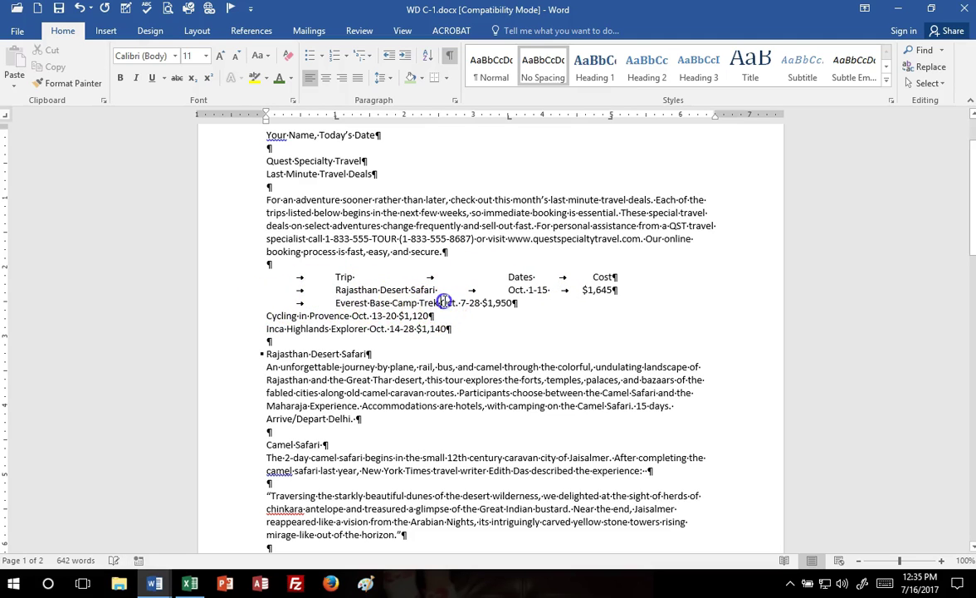
pyautogui.press('Tab')
pyautogui.click(551, 305)
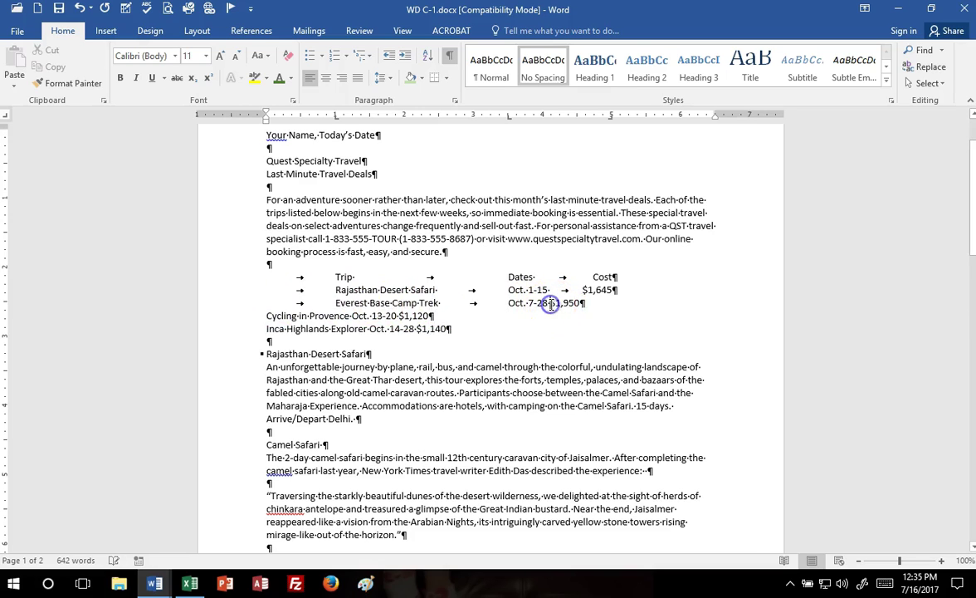
pyautogui.press('Tab')
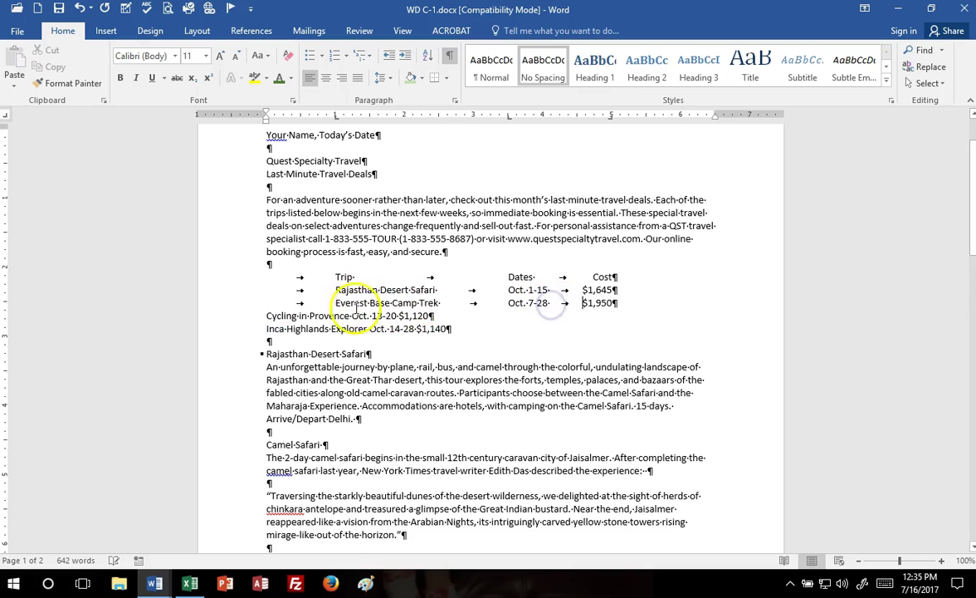
# - Insert tabs before the trip name, dates and cost in the Inca Highlands Explorer line
pyautogui.click(264, 328)
pyautogui.press('Tab')
pyautogui.click(438, 329)
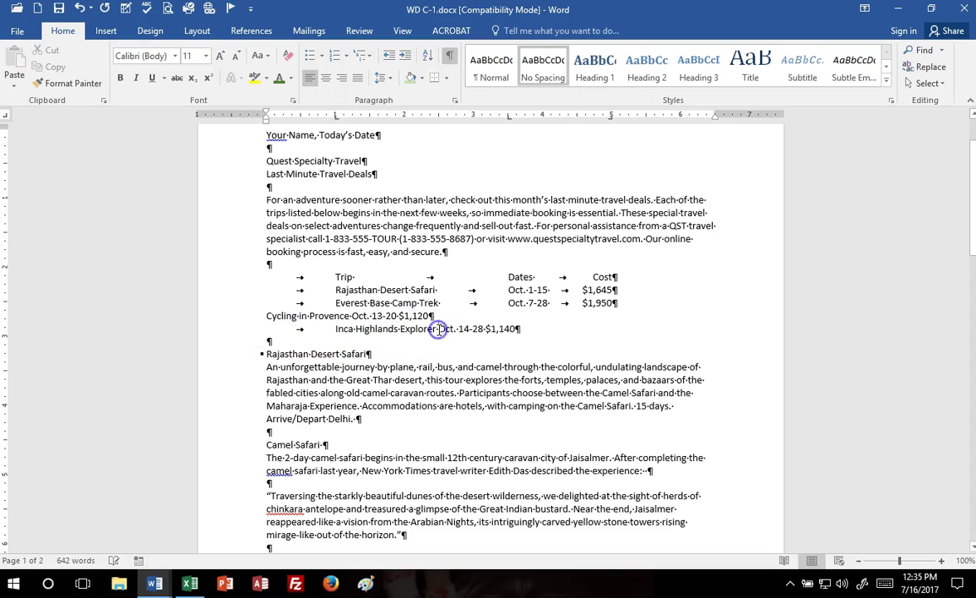
pyautogui.press('Tab')
pyautogui.click(555, 328)
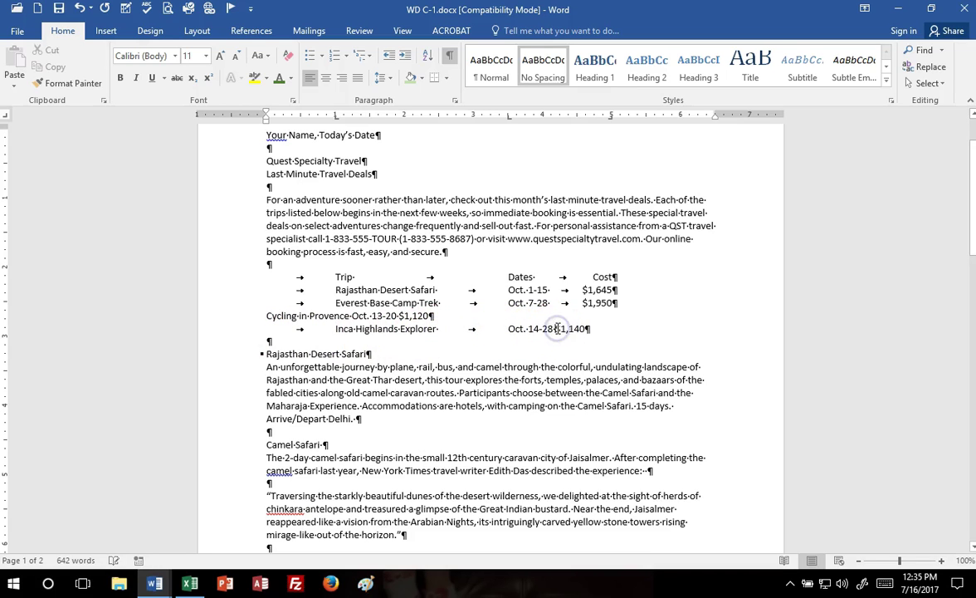
pyautogui.press('Tab')
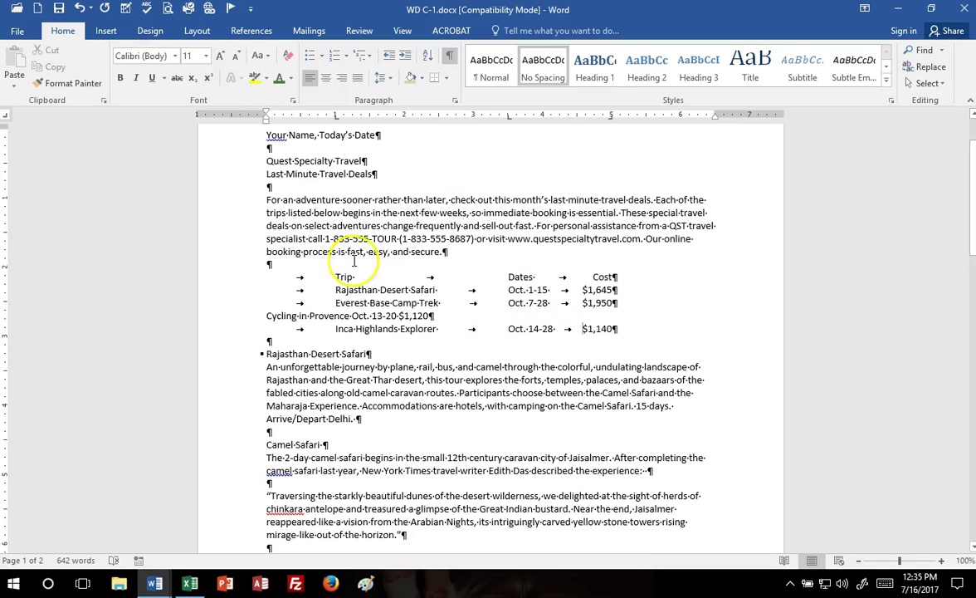
# - Insert tabs before the trip name, dates and cost in the Cycling in Provence line
pyautogui.click(267, 315)
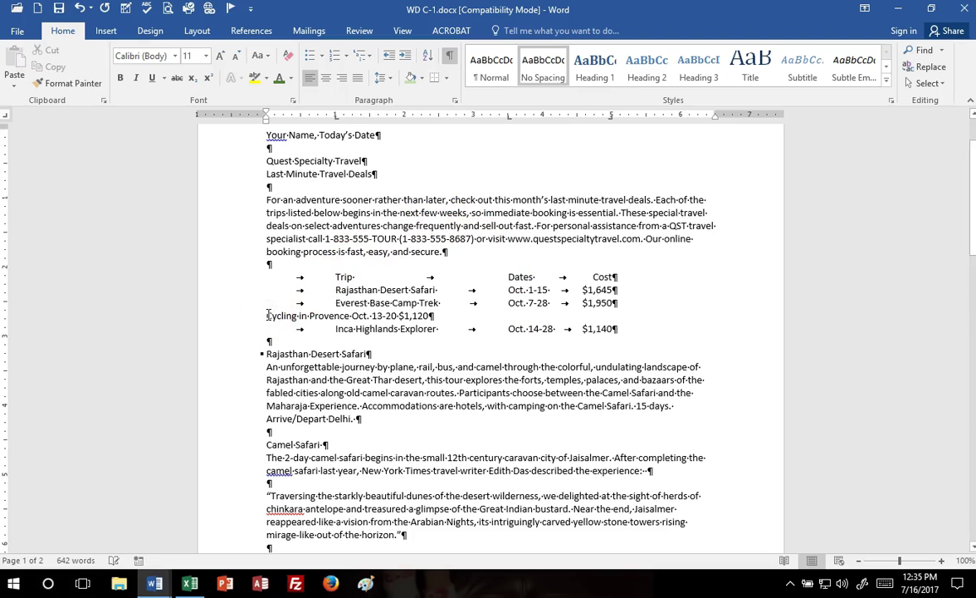
pyautogui.press('Tab')
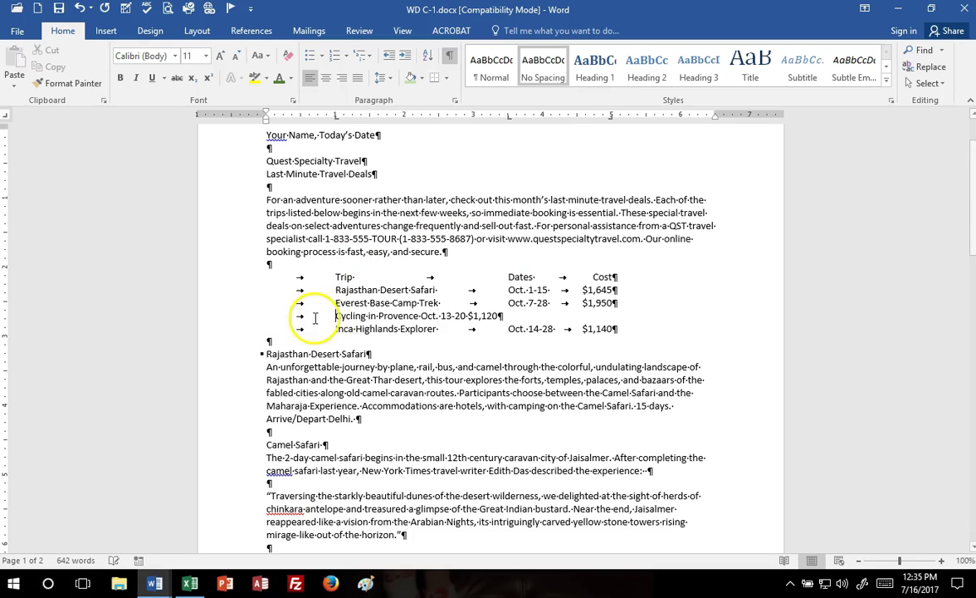
pyautogui.click(422, 316)
pyautogui.press('Tab')
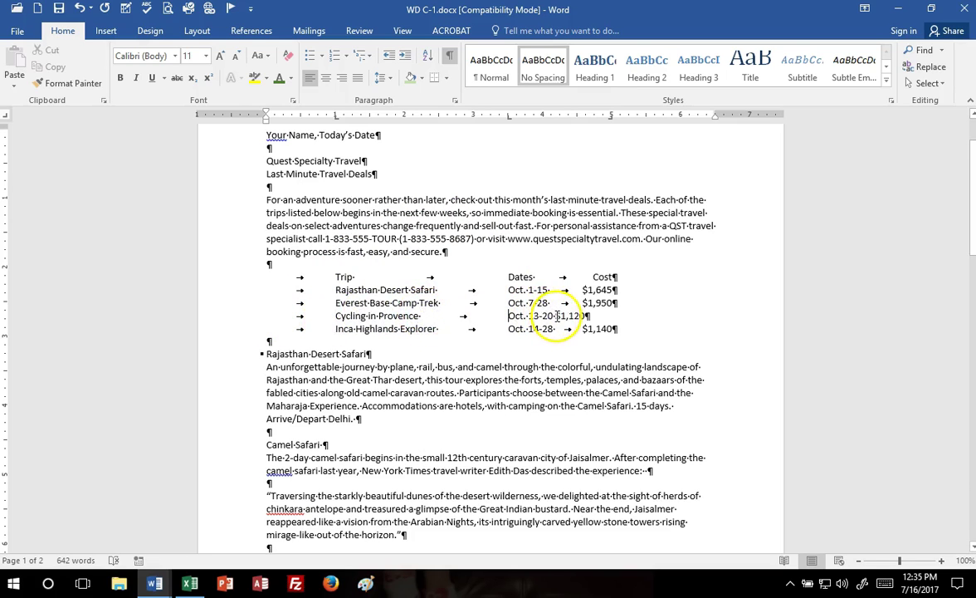
pyautogui.click(555, 316)
pyautogui.press('Tab')
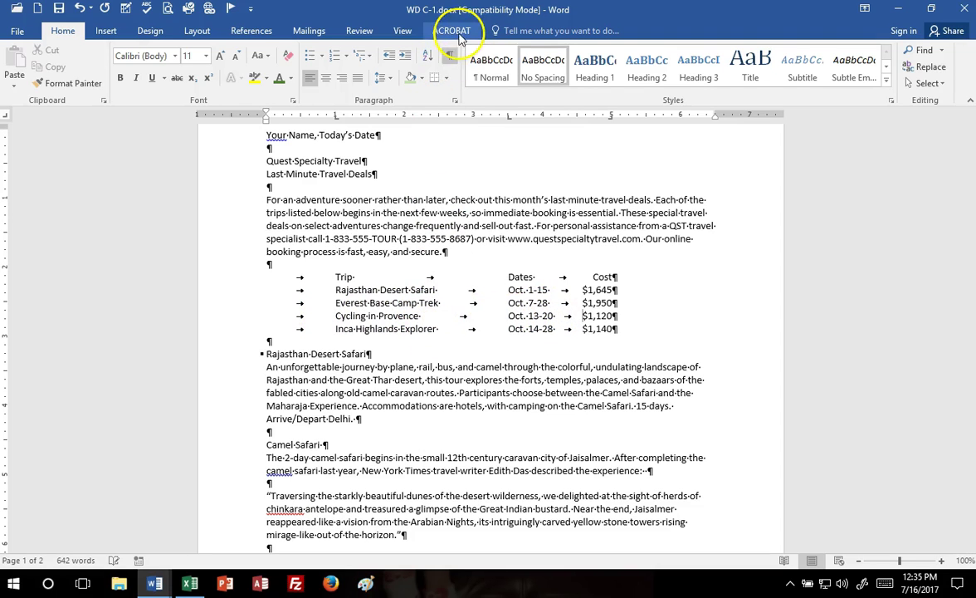
# - Hide the formatting marks and select all five lines of the tabbed trip list
pyautogui.click(449, 58)
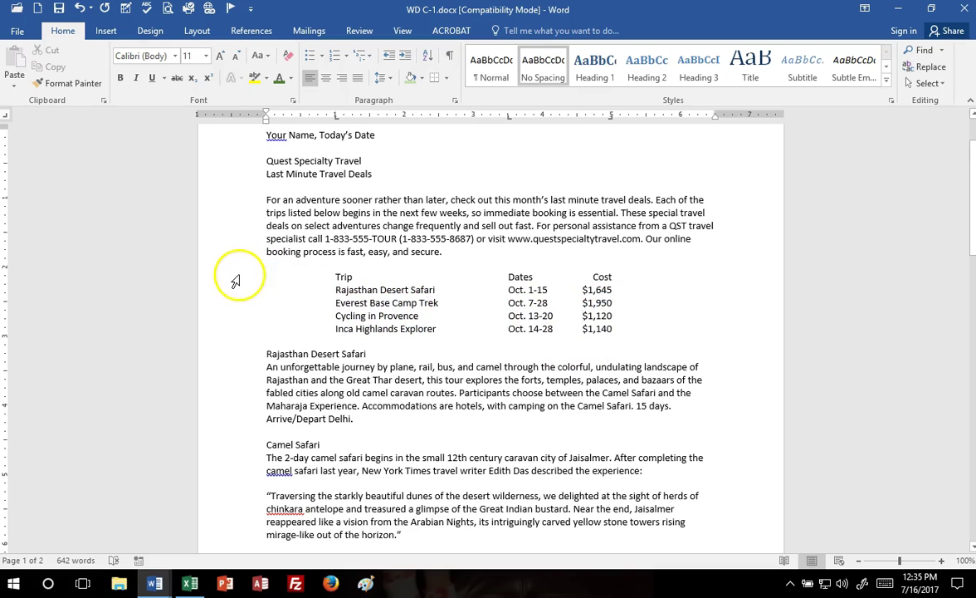
pyautogui.moveTo(234, 280); pyautogui.dragTo(221, 325)
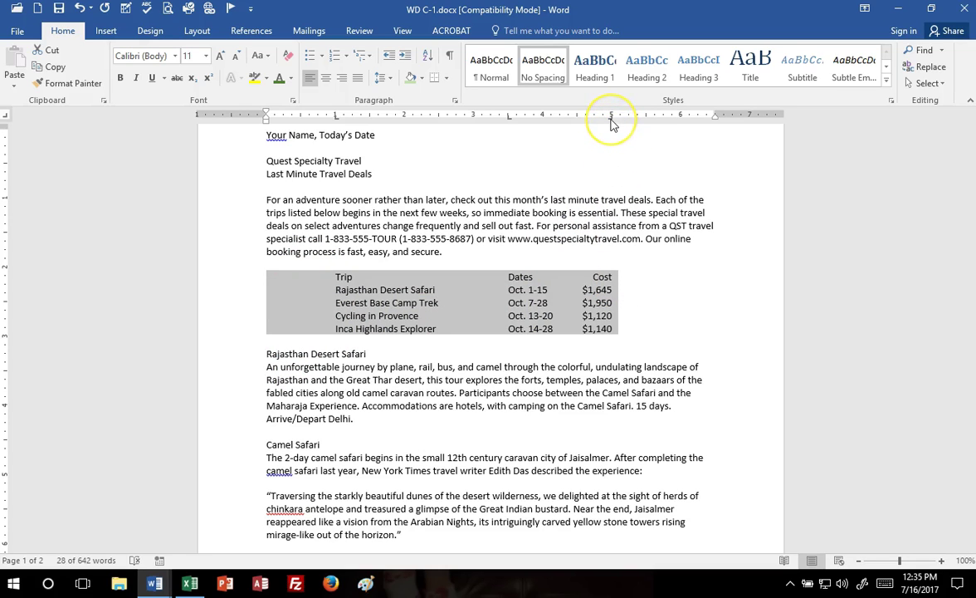
# - Move the Cost column's right tab stop to the 5.5" mark for all five trip list lines
pyautogui.moveTo(611, 122); pyautogui.dragTo(643, 121)
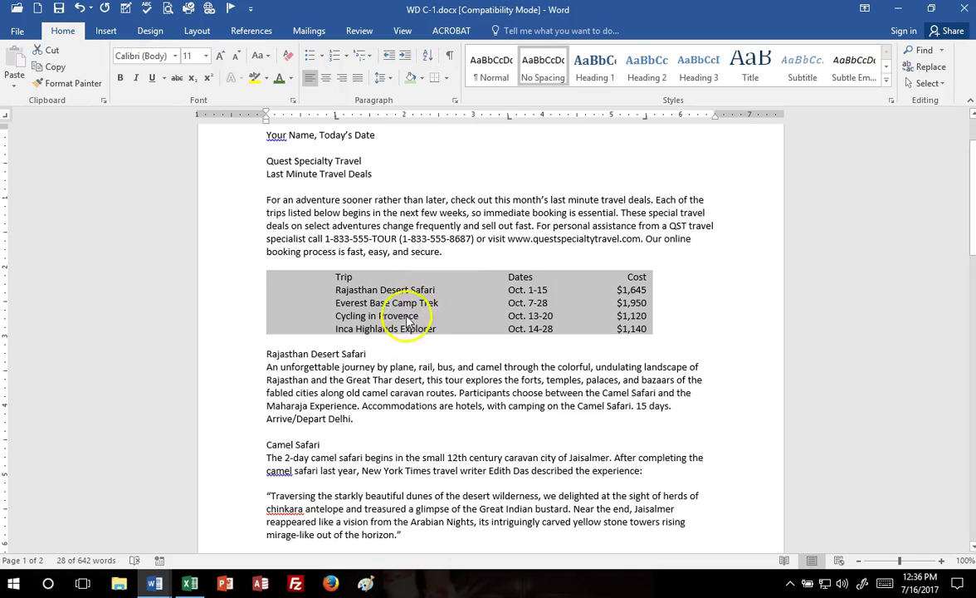
pyautogui.click(348, 280)
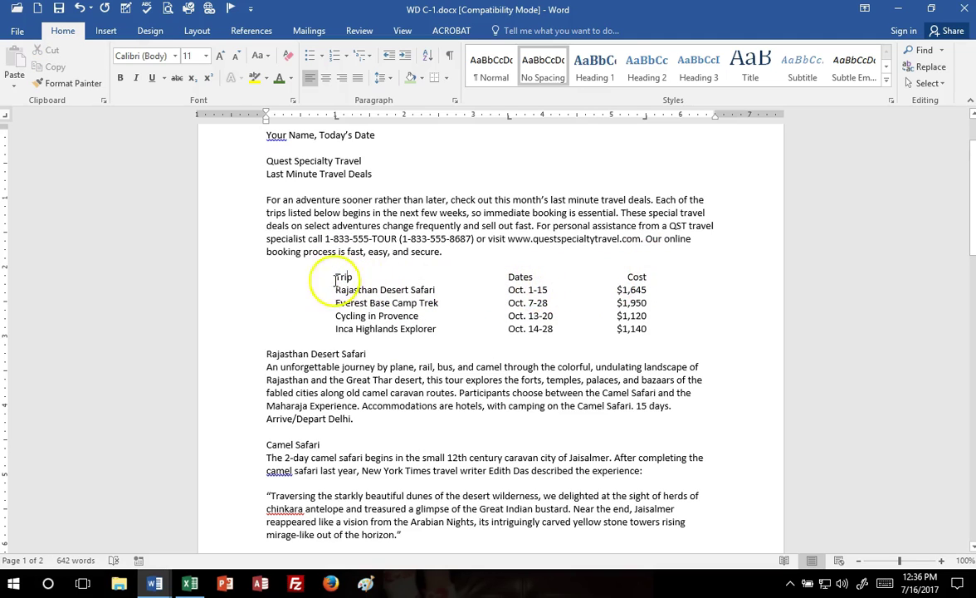
# - Set dotted leader 2 on the 3.5" tab stop for the four trip lines below the column headings
pyautogui.moveTo(236, 292); pyautogui.dragTo(233, 328)
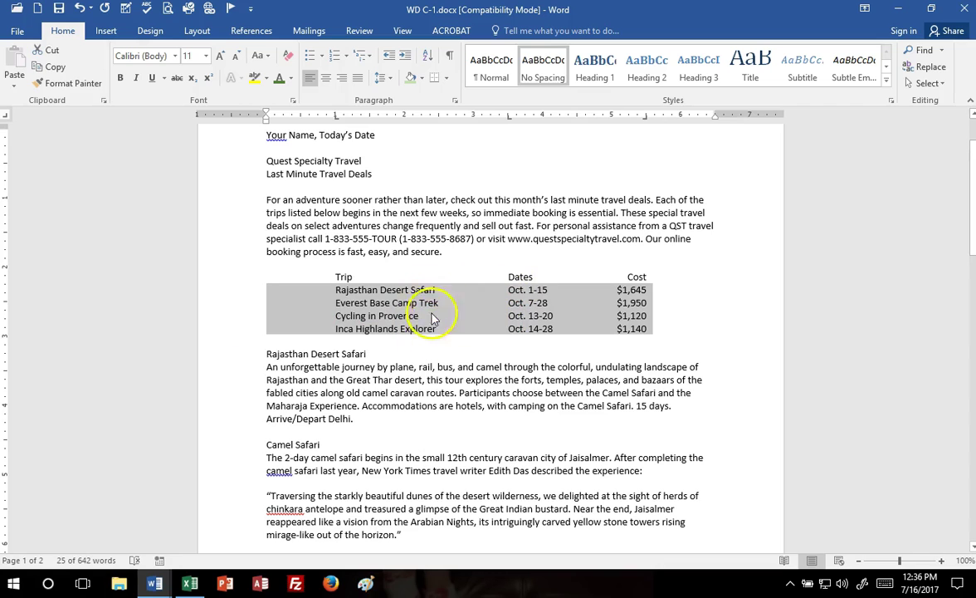
pyautogui.click(455, 101)
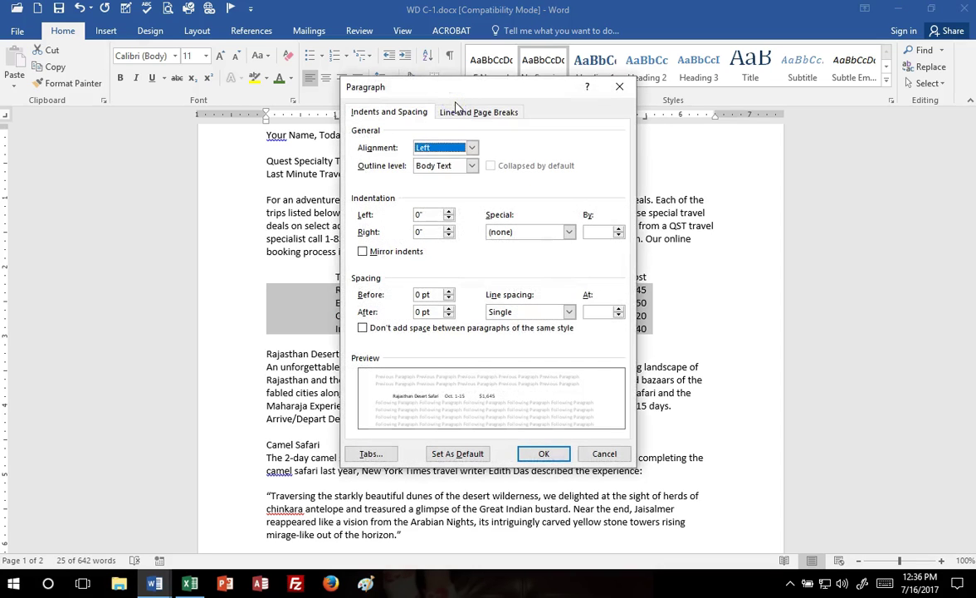
pyautogui.click(369, 454)
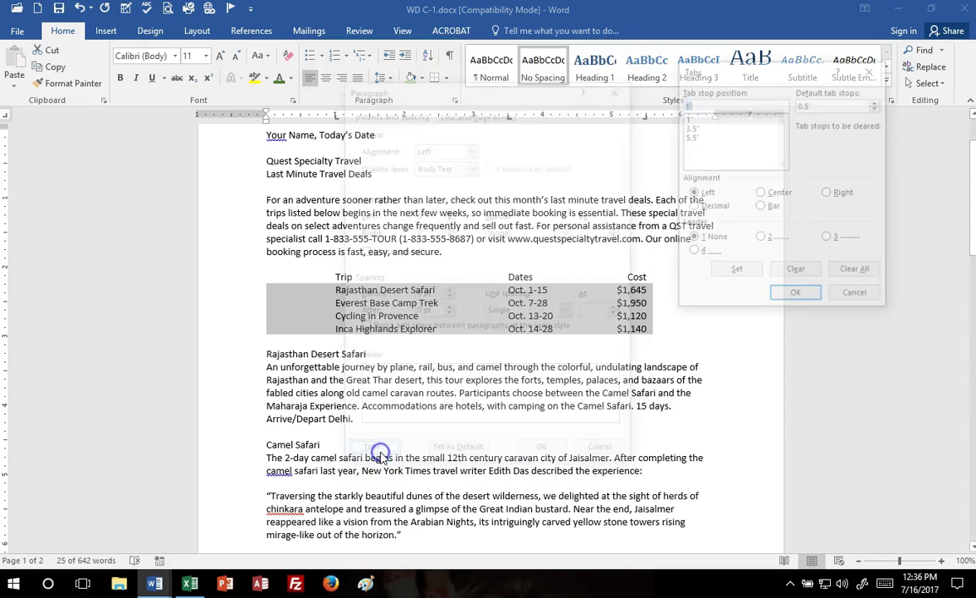
pyautogui.moveTo(792, 69)
pyautogui.mouseDown()
pyautogui.moveTo(580, 74)
pyautogui.moveTo(835, 77)
pyautogui.moveTo(732, 87)
pyautogui.moveTo(792, 100)
pyautogui.moveTo(780, 66)
pyautogui.mouseUp()
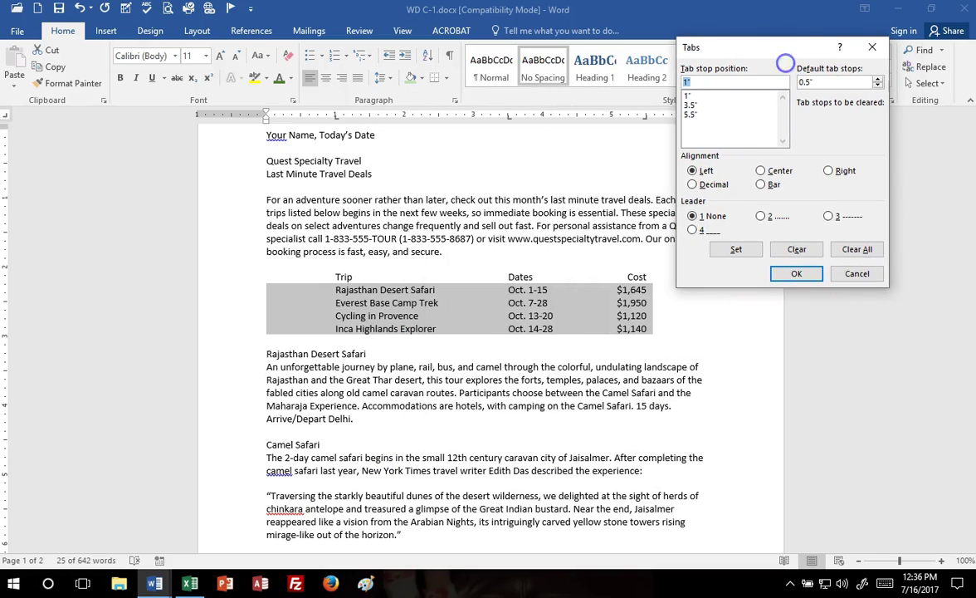
pyautogui.click(692, 106)
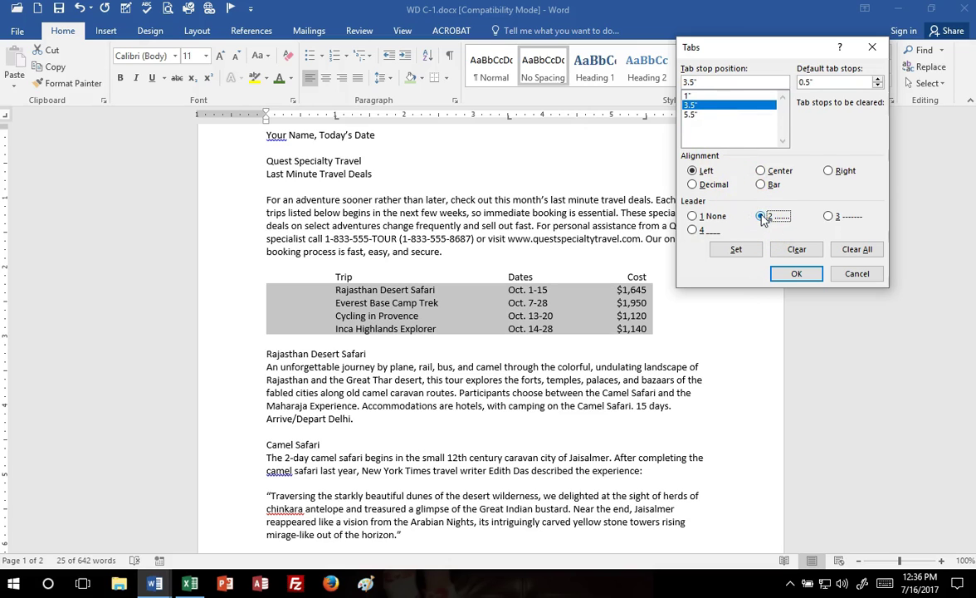
pyautogui.click(744, 250)
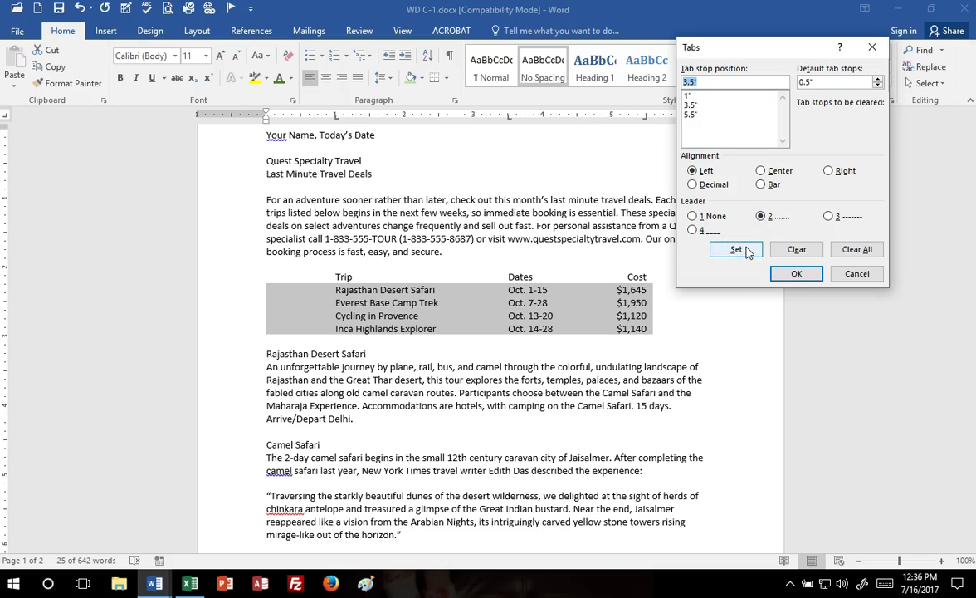
# - Set dotted leader 2 on the 5.5" right tab stop and apply the tab settings
pyautogui.click(694, 117)
pyautogui.click(696, 116)
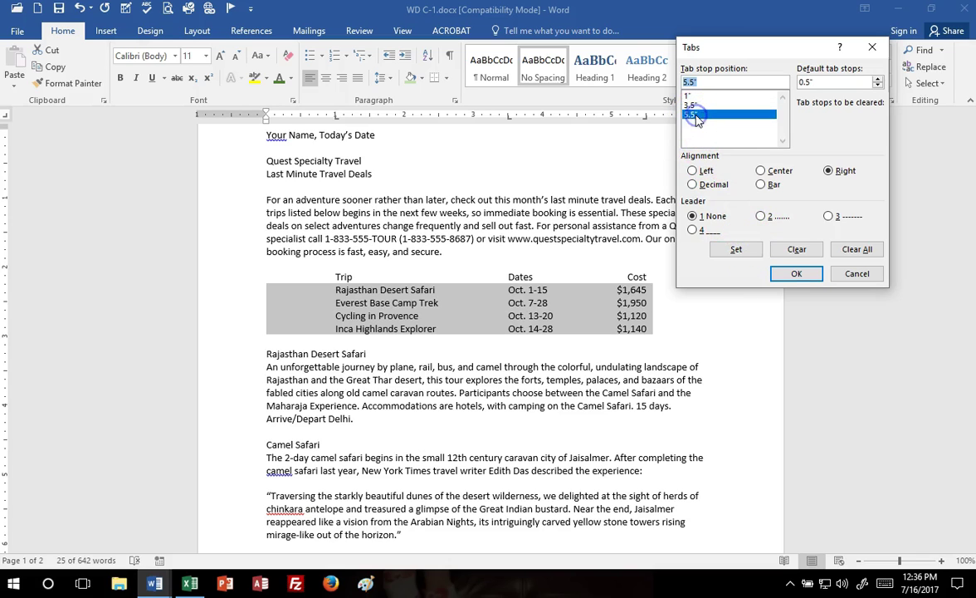
pyautogui.click(762, 216)
pyautogui.click(736, 249)
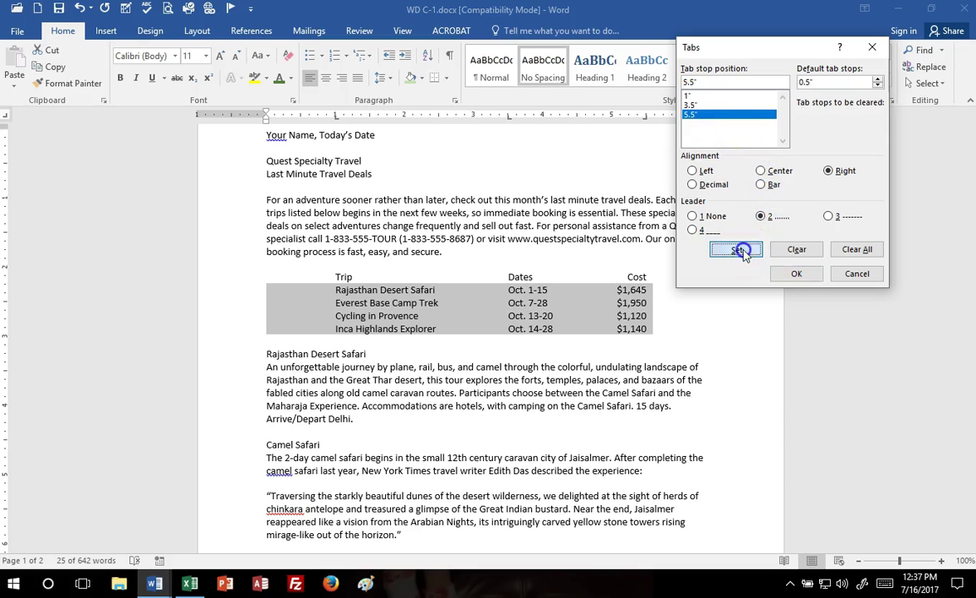
pyautogui.click(797, 273)
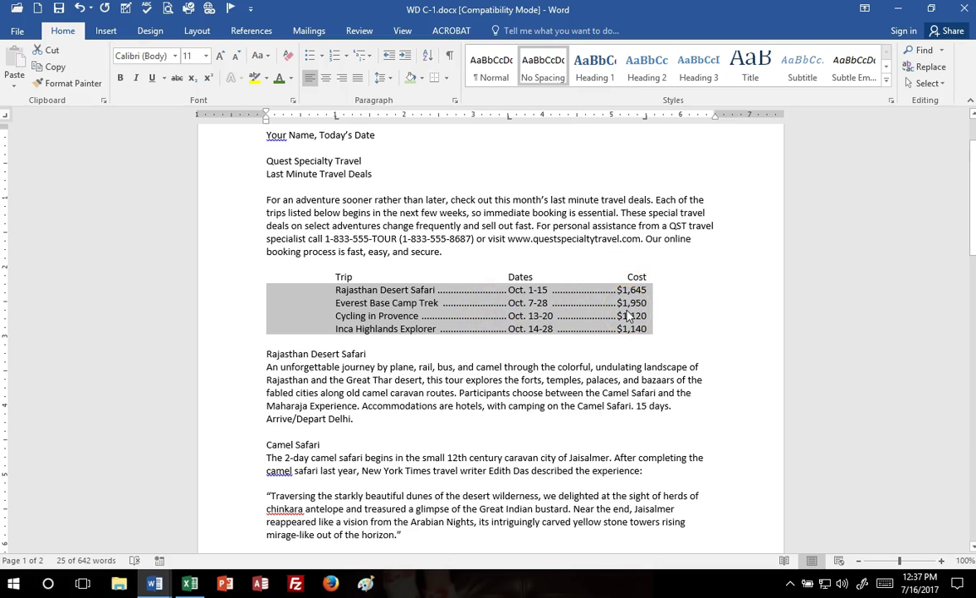
# - Set the left indent of all five trip list lines to about 0.8" and their right indent at about the 5.75" mark
pyautogui.click(461, 292)
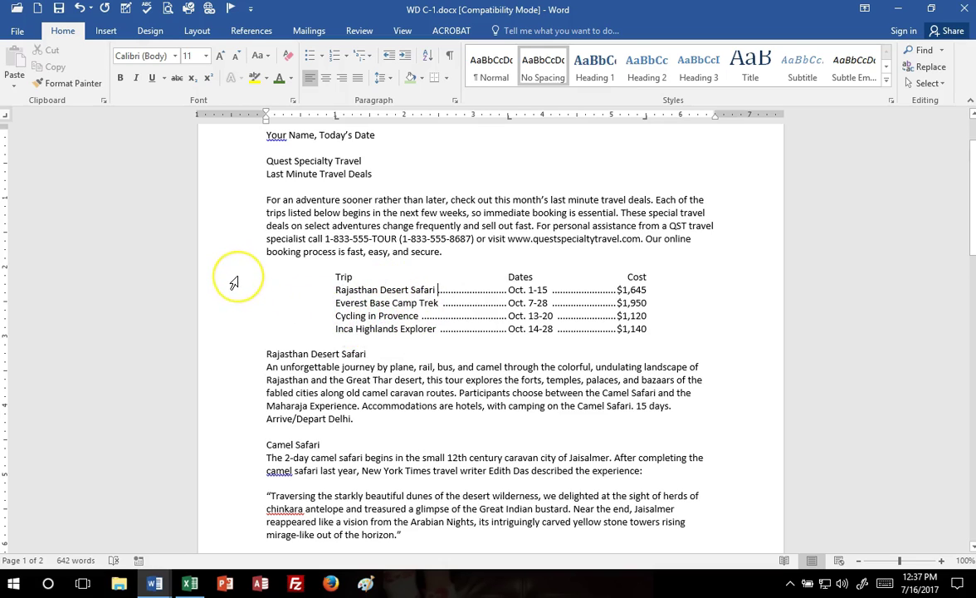
pyautogui.moveTo(234, 280); pyautogui.dragTo(227, 327)
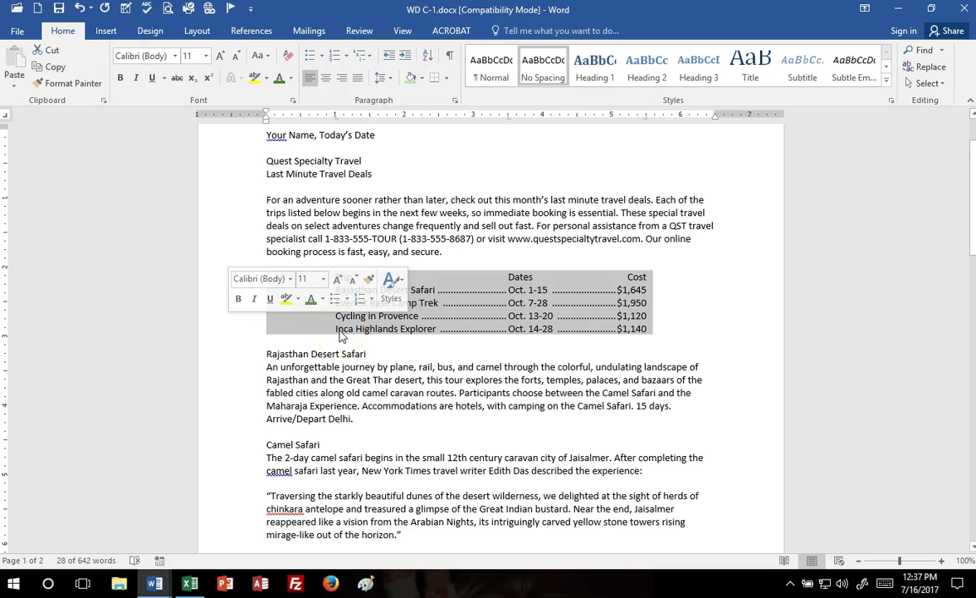
pyautogui.click(262, 172)
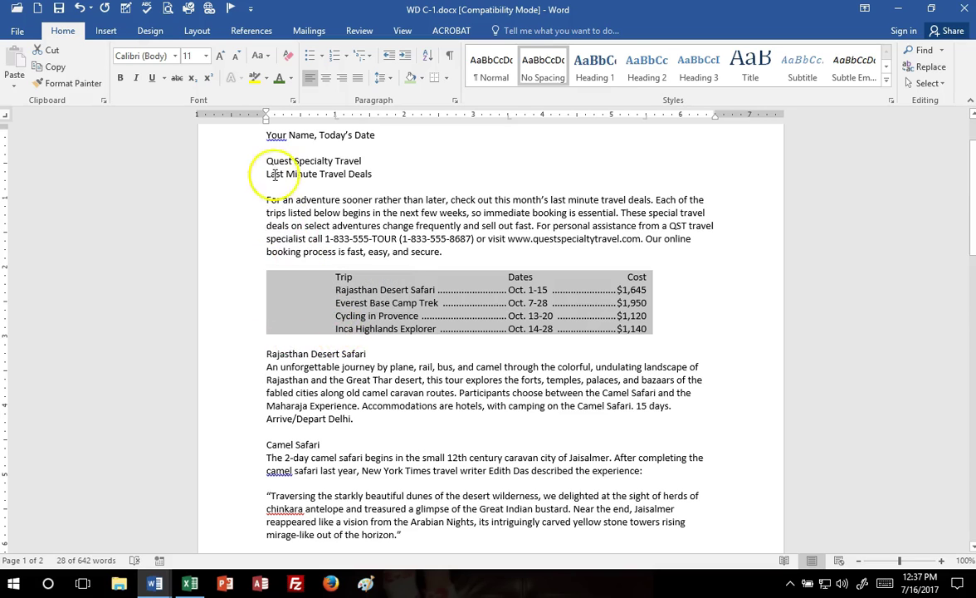
pyautogui.click(267, 135)
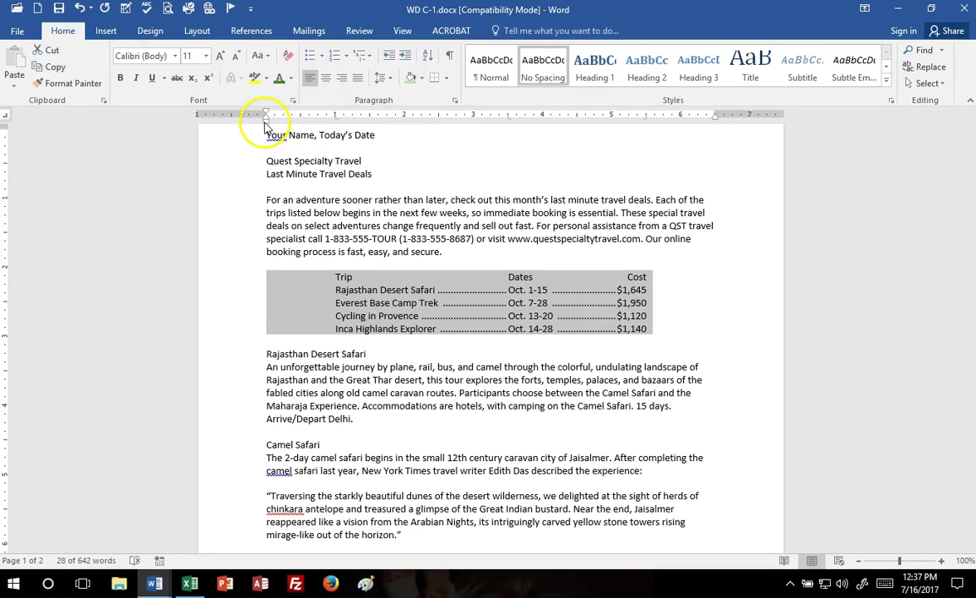
pyautogui.click(266, 122)
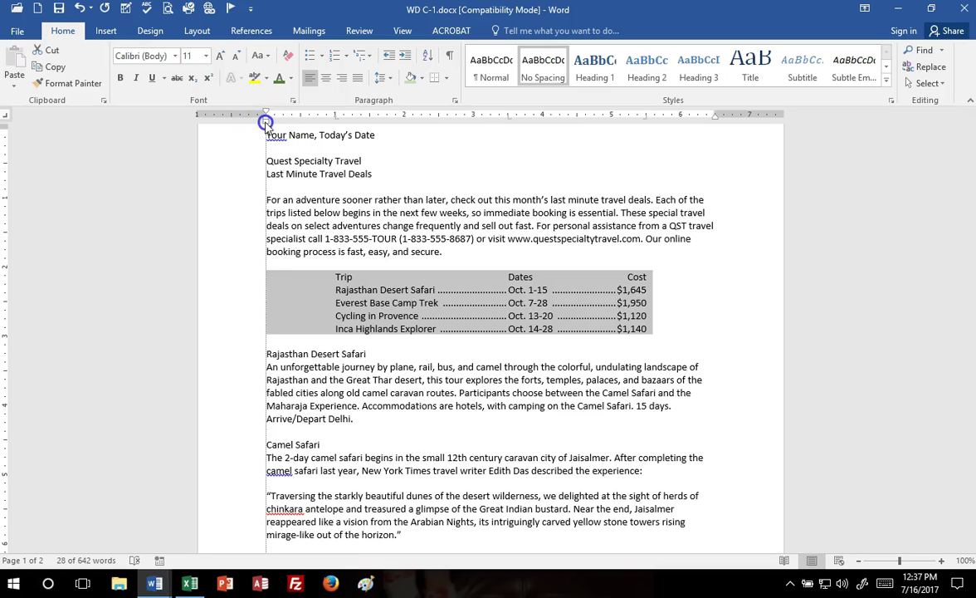
pyautogui.moveTo(268, 122); pyautogui.dragTo(322, 122)
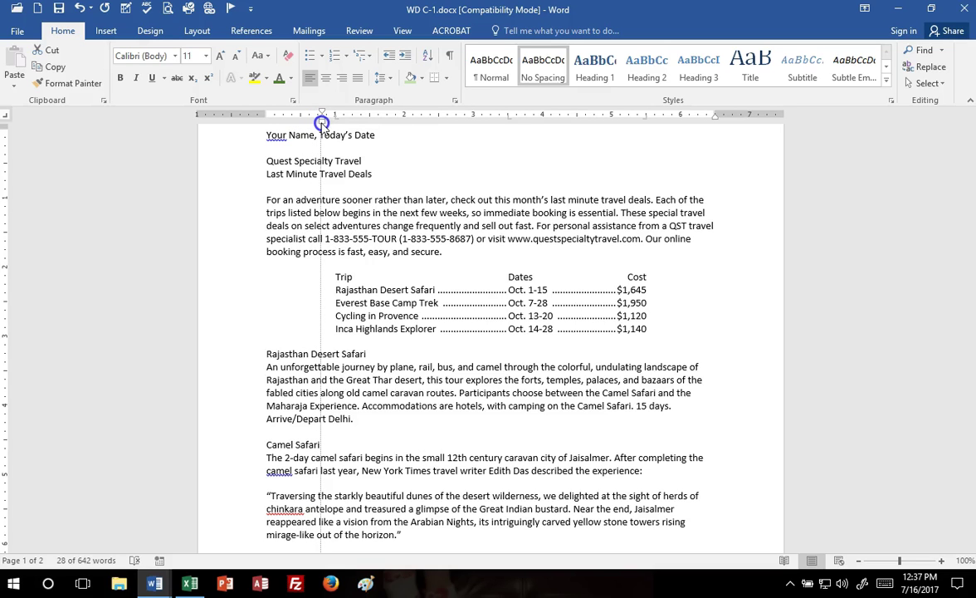
pyautogui.moveTo(321, 123); pyautogui.dragTo(322, 123)
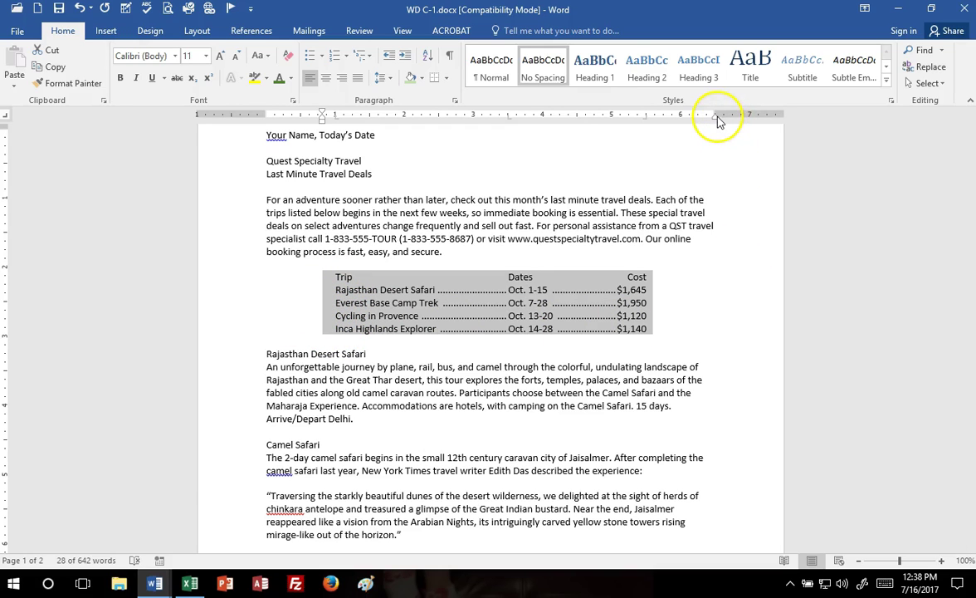
pyautogui.moveTo(717, 122); pyautogui.dragTo(662, 117)
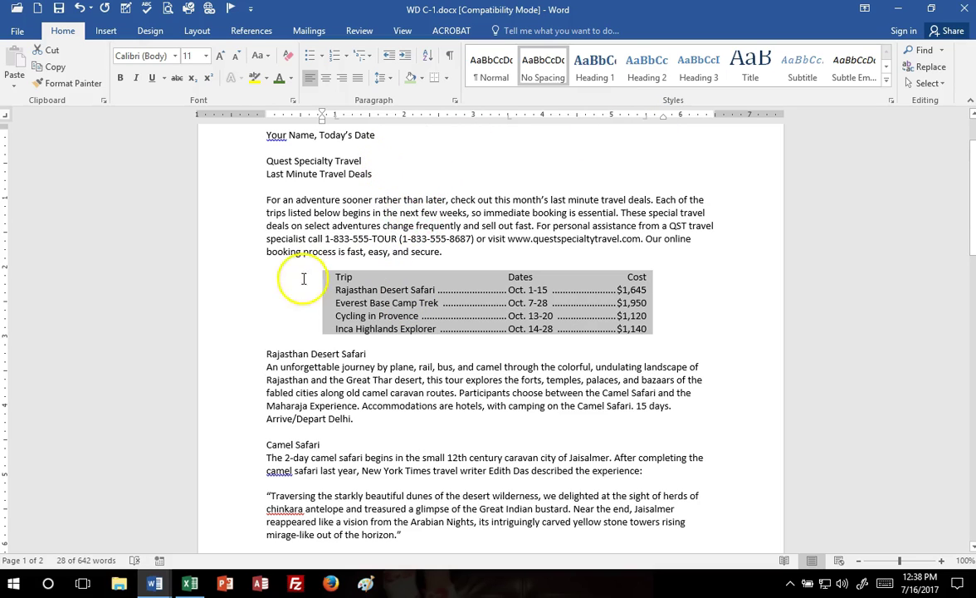
pyautogui.click(447, 79)
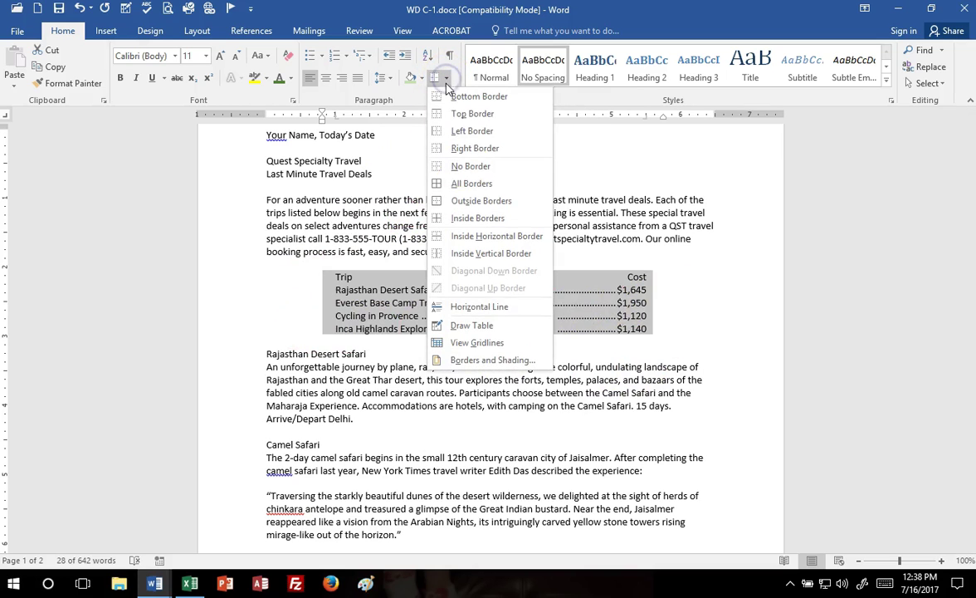
pyautogui.click(481, 361)
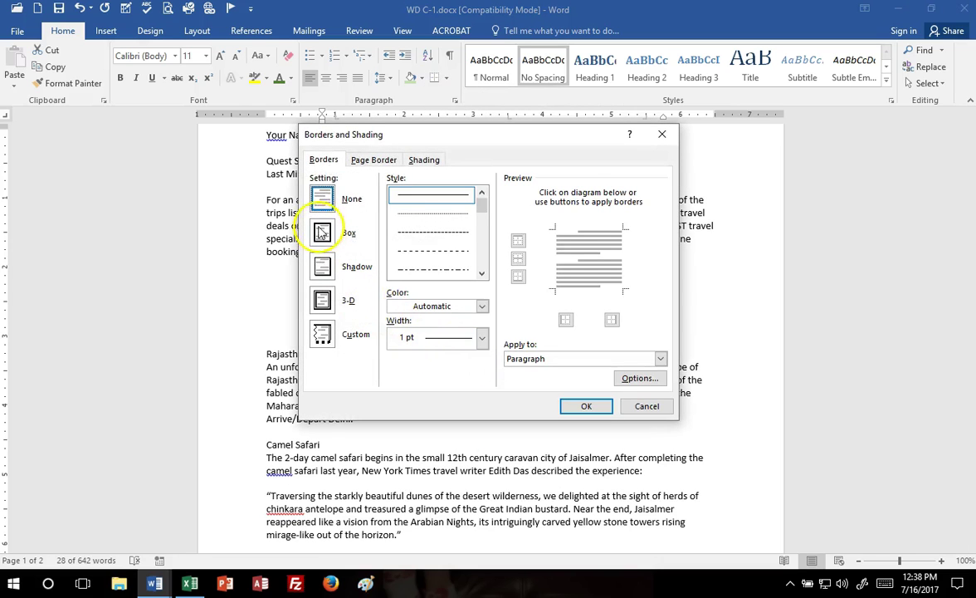
pyautogui.click(322, 233)
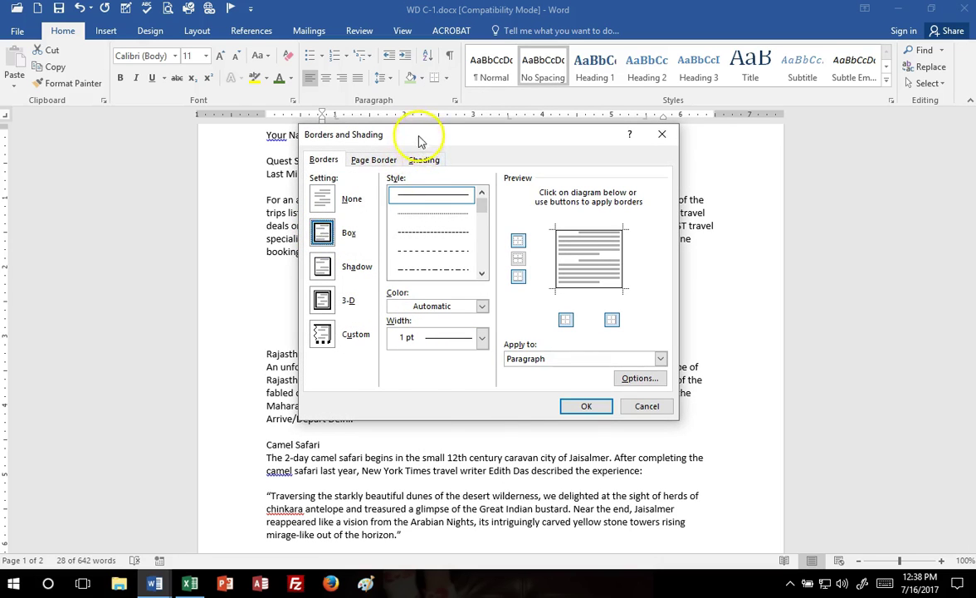
pyautogui.moveTo(425, 134); pyautogui.dragTo(689, 48)
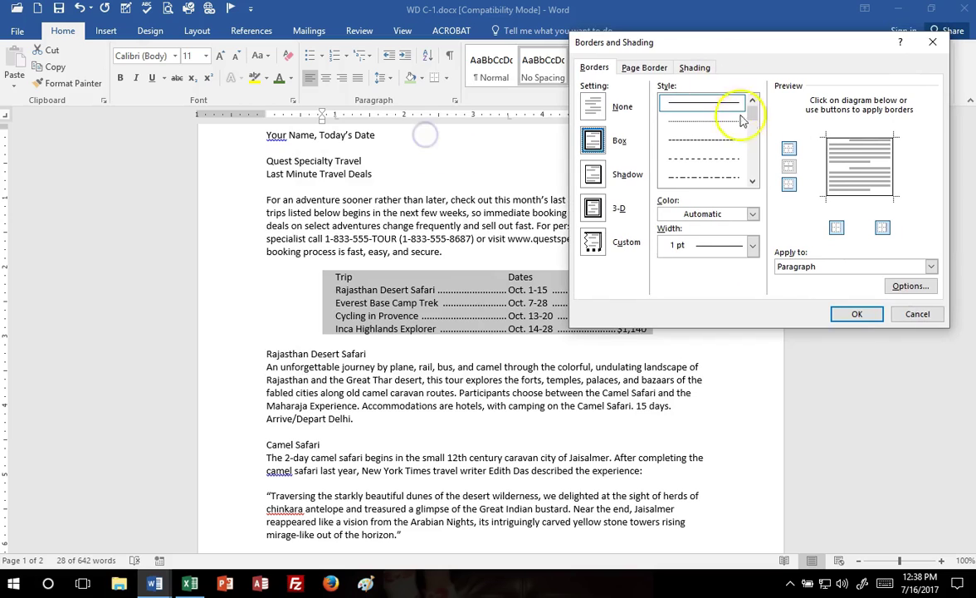
pyautogui.click(753, 182)
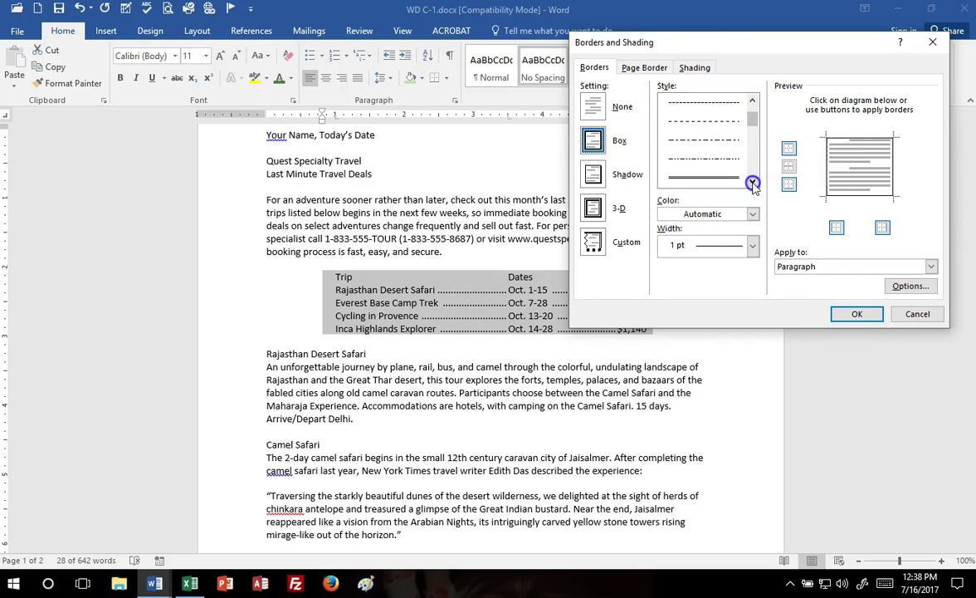
pyautogui.click(727, 179)
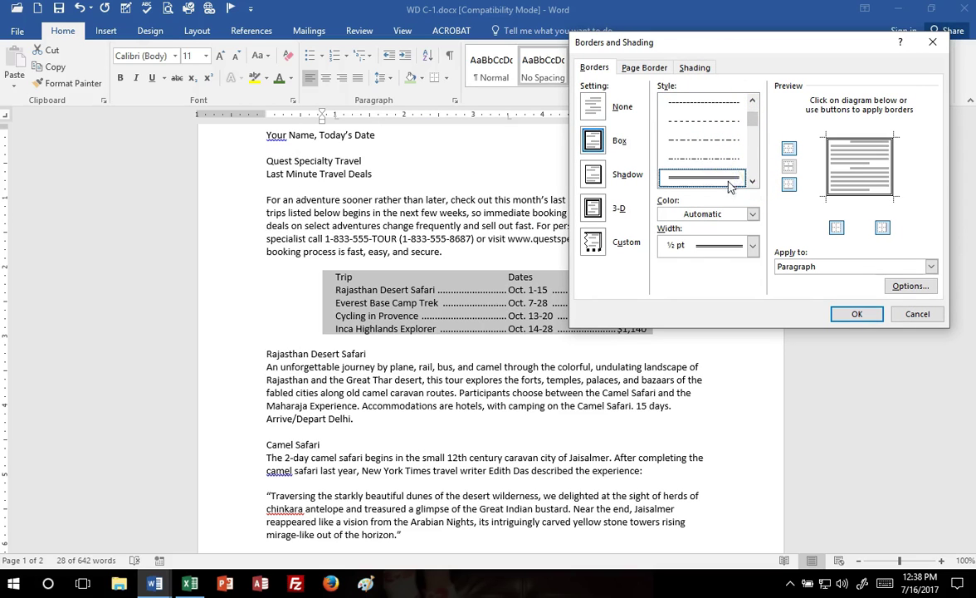
pyautogui.click(753, 214)
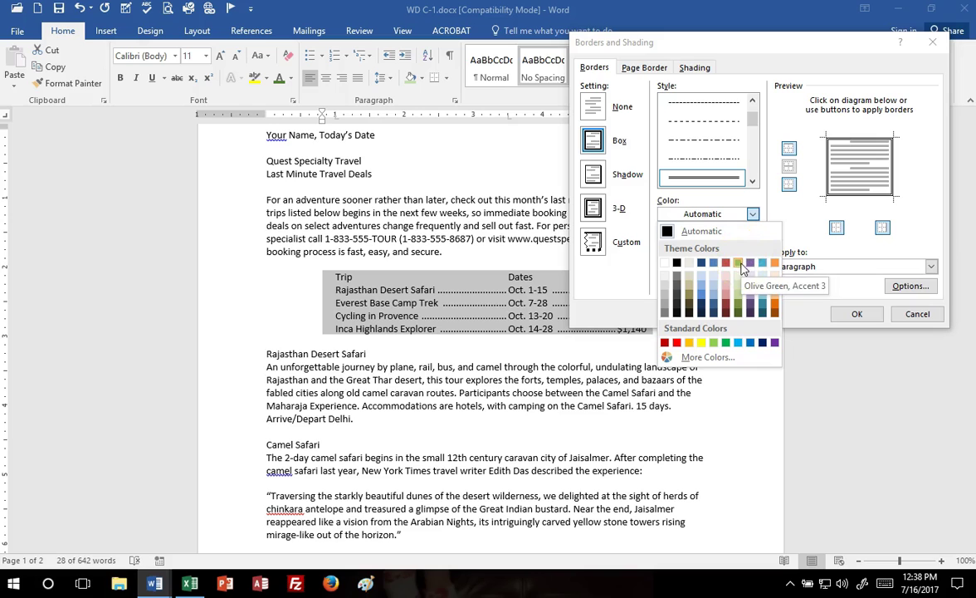
pyautogui.click(739, 312)
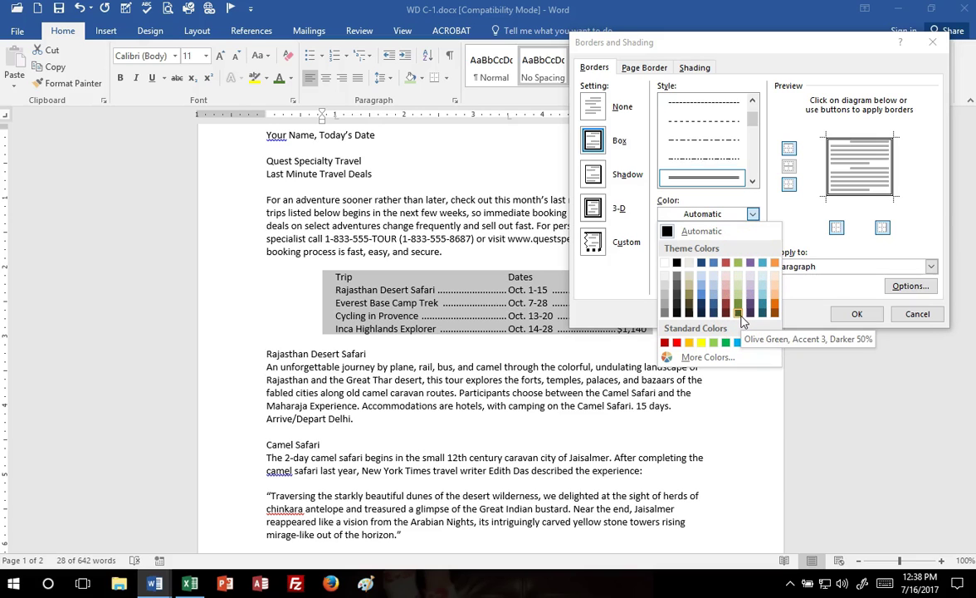
pyautogui.click(703, 263)
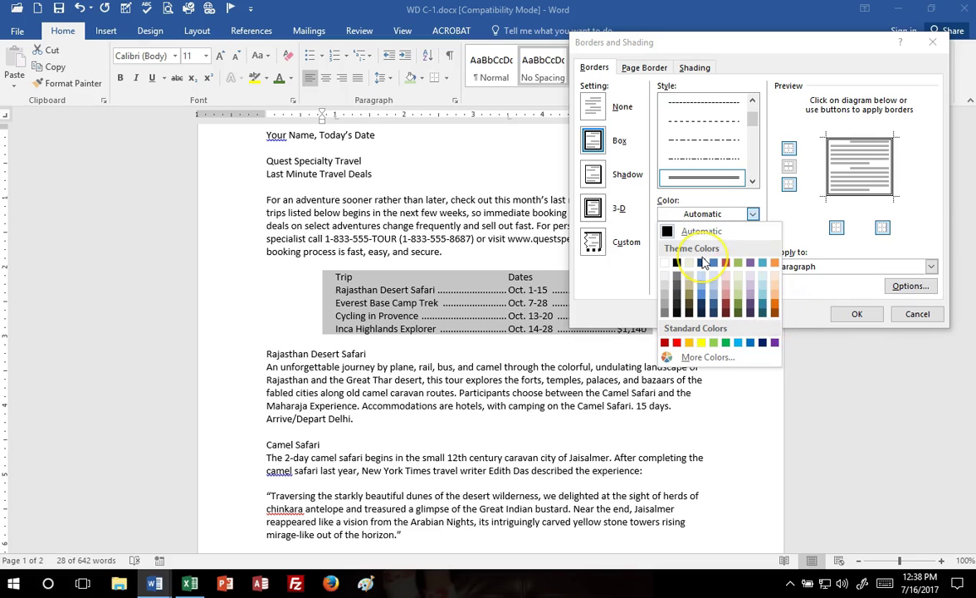
pyautogui.click(933, 322)
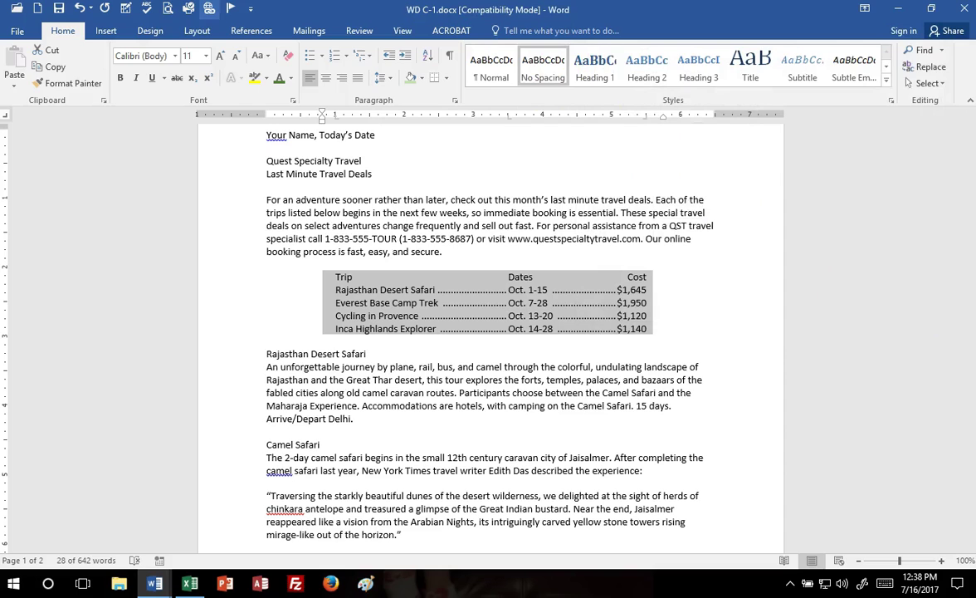
# - Change the document's theme colors to the Office color set
pyautogui.click(150, 34)
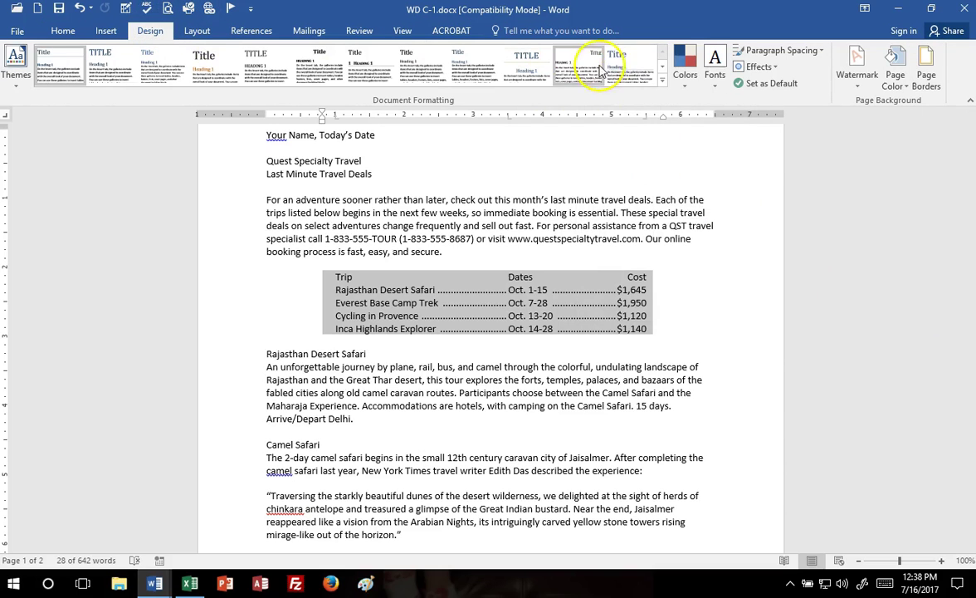
pyautogui.click(686, 79)
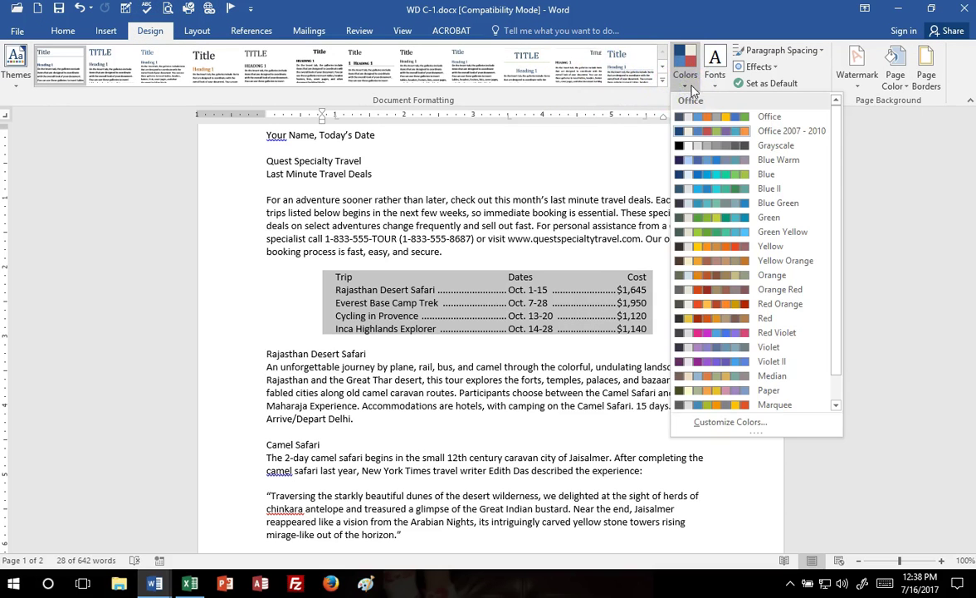
pyautogui.click(724, 120)
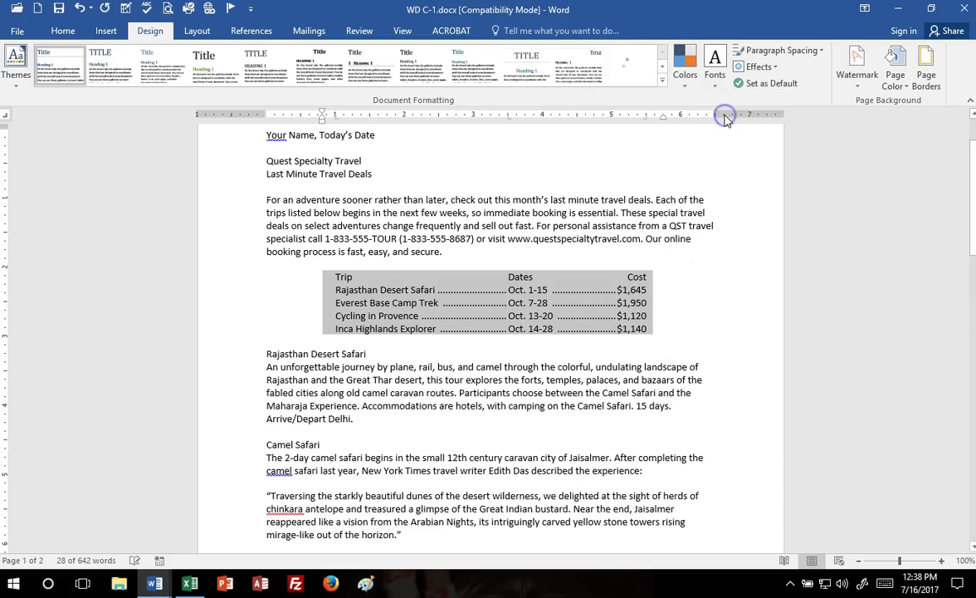
# - Give the five-line trip list a paragraph box border with the double-line style
pyautogui.click(61, 30)
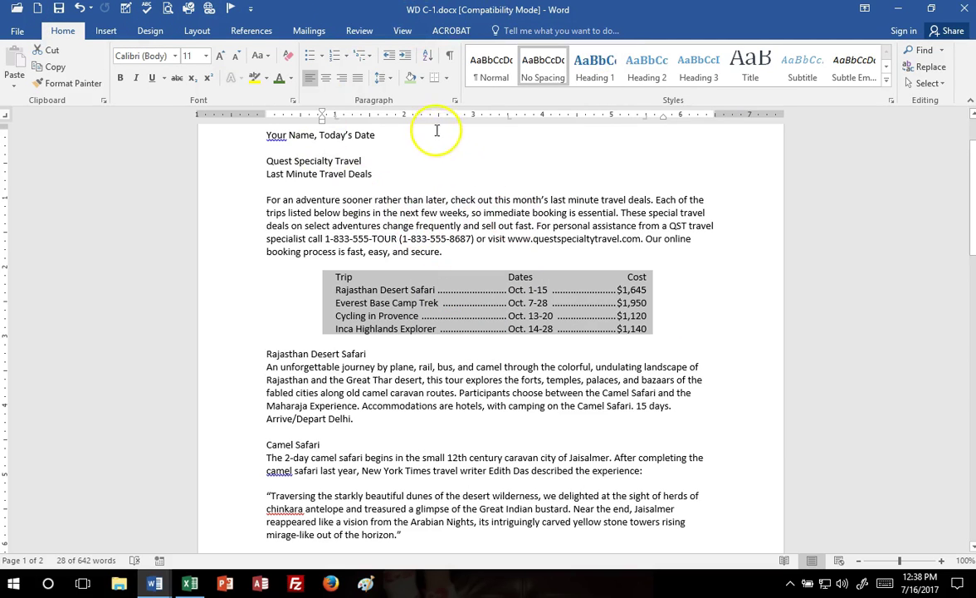
pyautogui.click(448, 80)
pyautogui.click(436, 348)
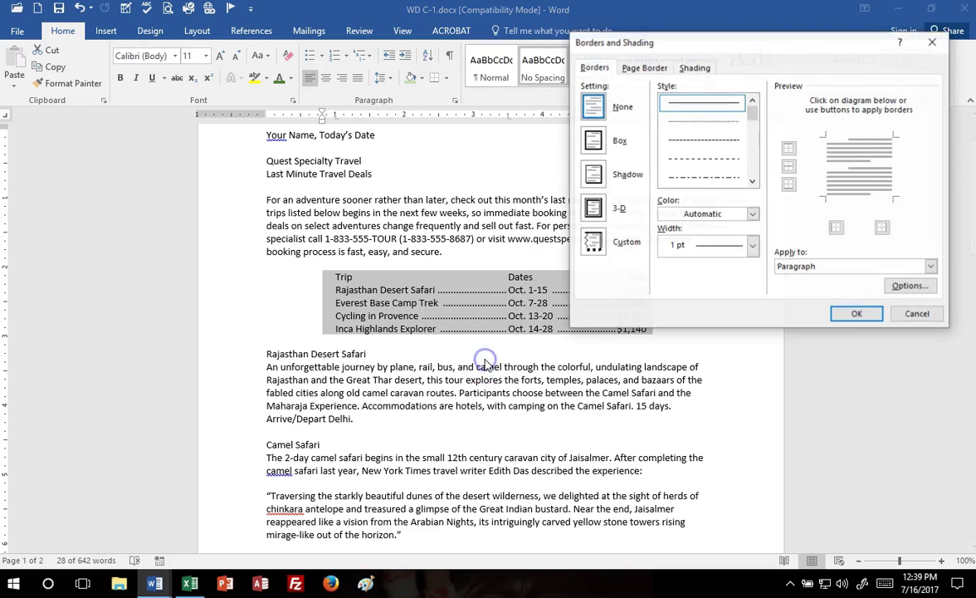
pyautogui.click(593, 141)
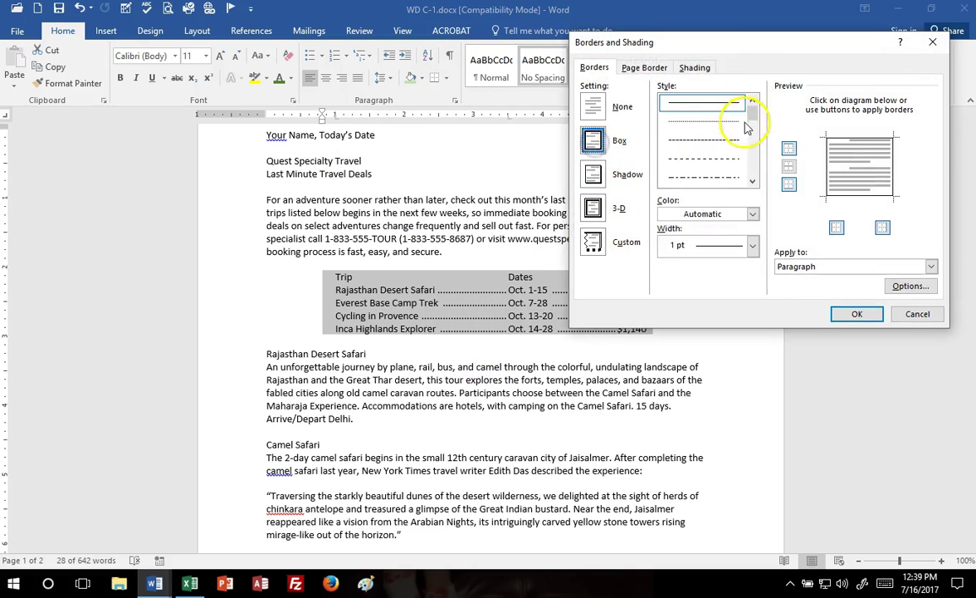
pyautogui.click(752, 179)
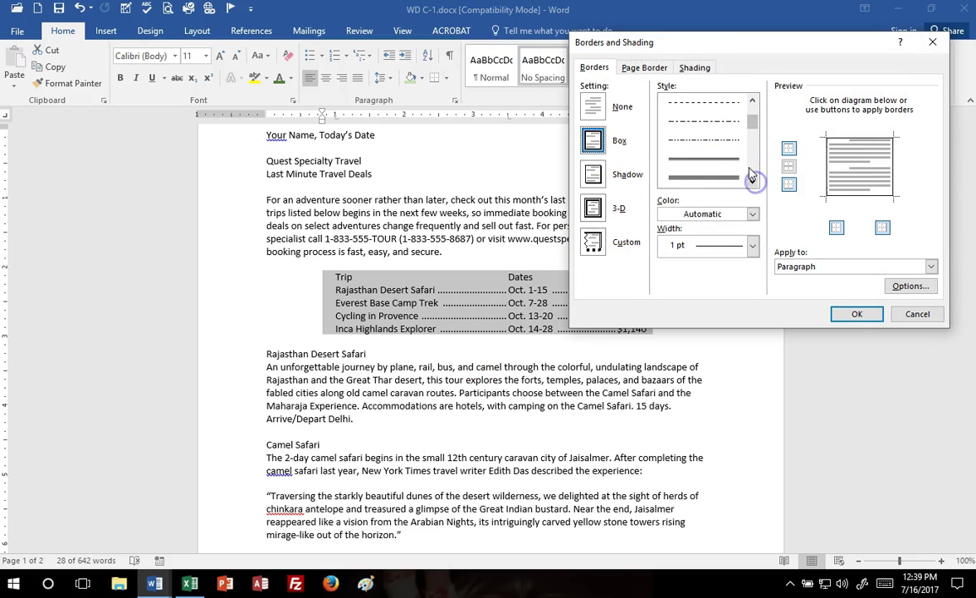
pyautogui.click(701, 177)
# - Color the trip list's box border with the dark green theme color, set its width to 1 ½ pt and apply it
pyautogui.click(752, 214)
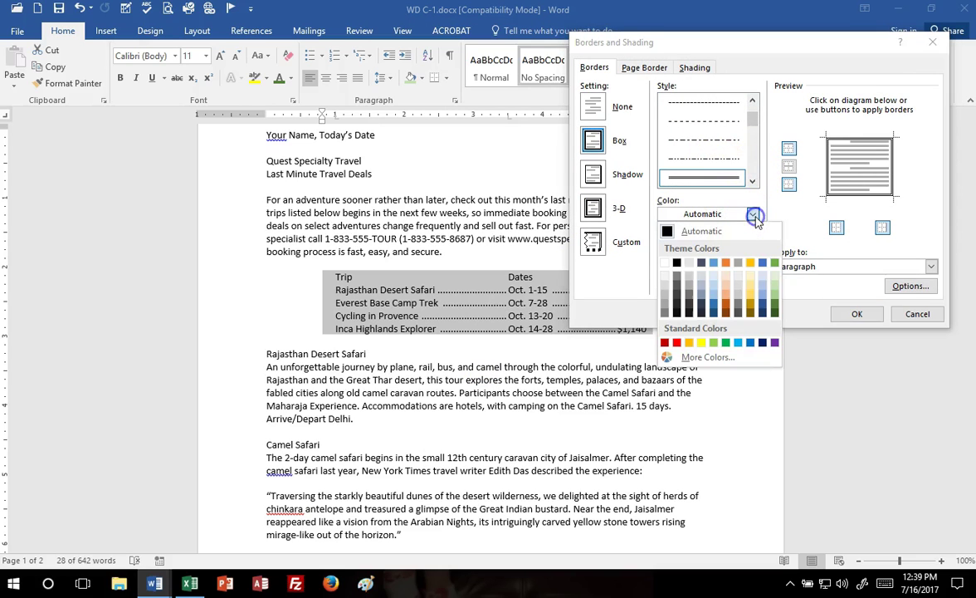
pyautogui.click(774, 308)
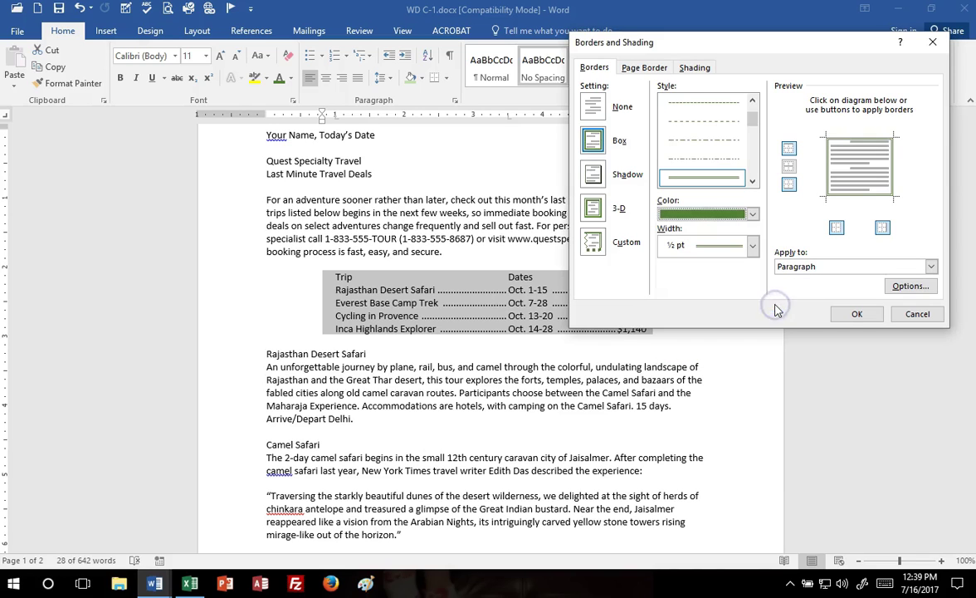
pyautogui.click(752, 245)
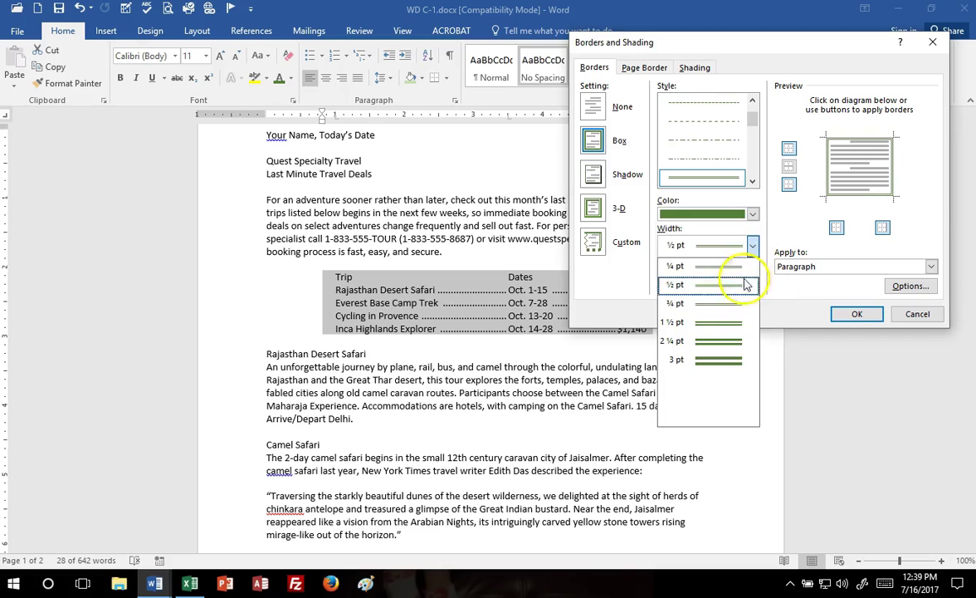
pyautogui.click(725, 323)
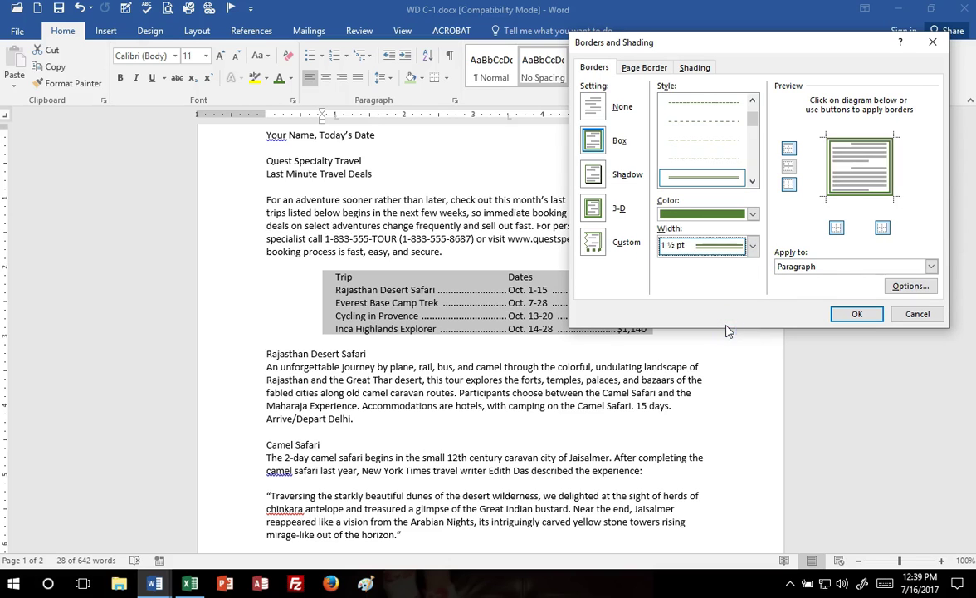
pyautogui.click(856, 314)
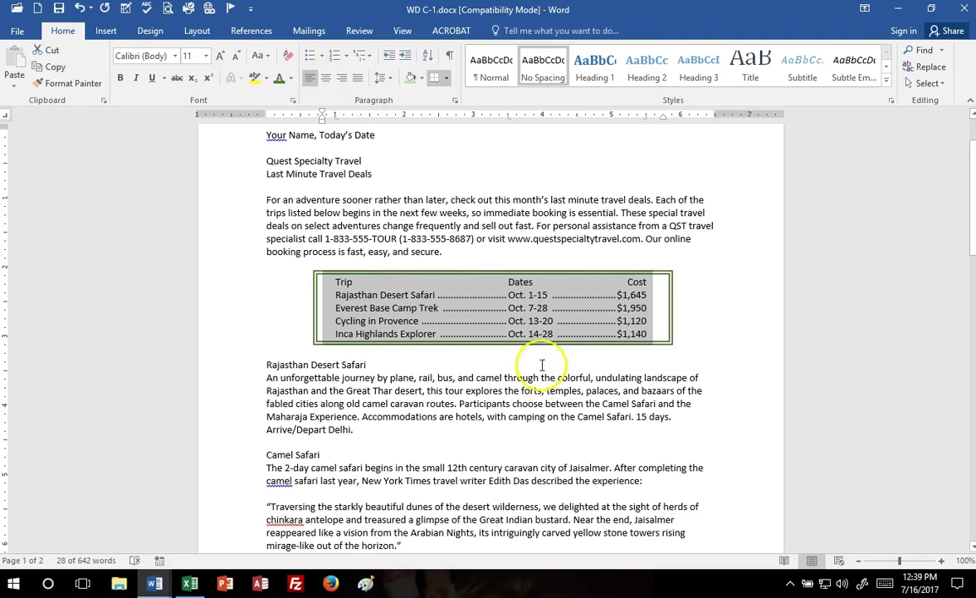
# - Narrow the trip list box to indents at about the 0.9" and 5.55" marks, and shade it with the second-lightest green theme color
pyautogui.moveTo(663, 118); pyautogui.dragTo(650, 121)
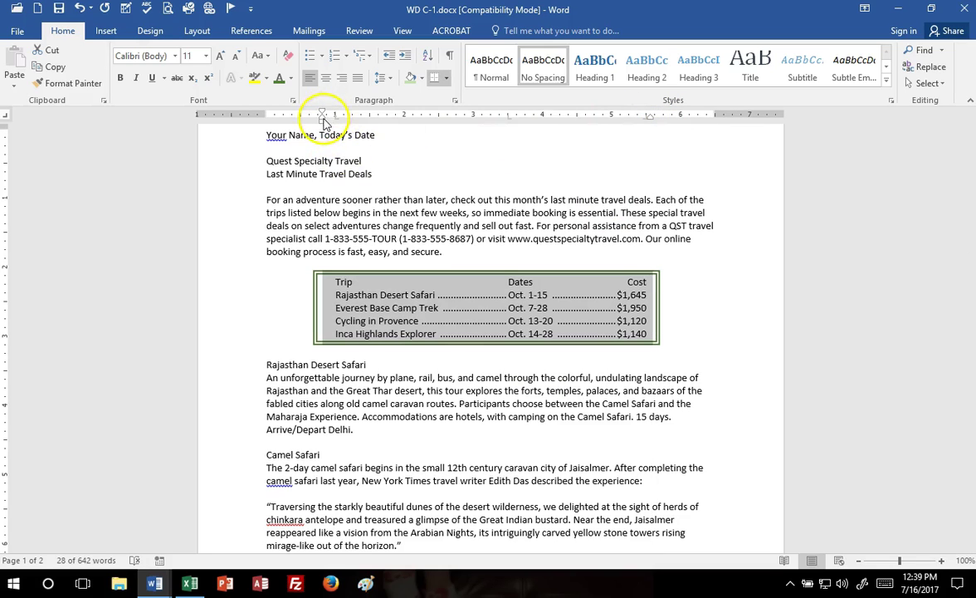
pyautogui.moveTo(322, 122); pyautogui.dragTo(330, 122)
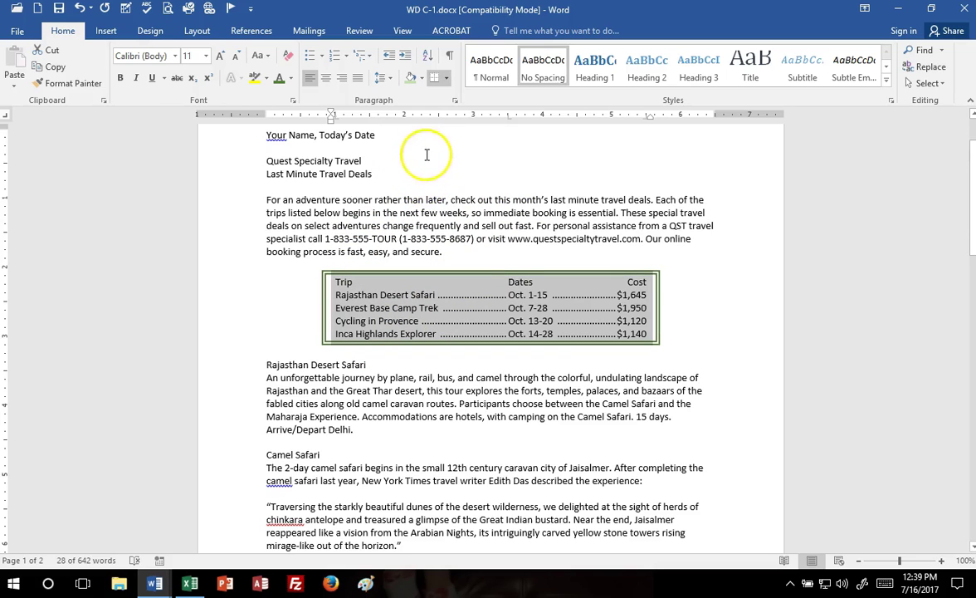
pyautogui.click(423, 78)
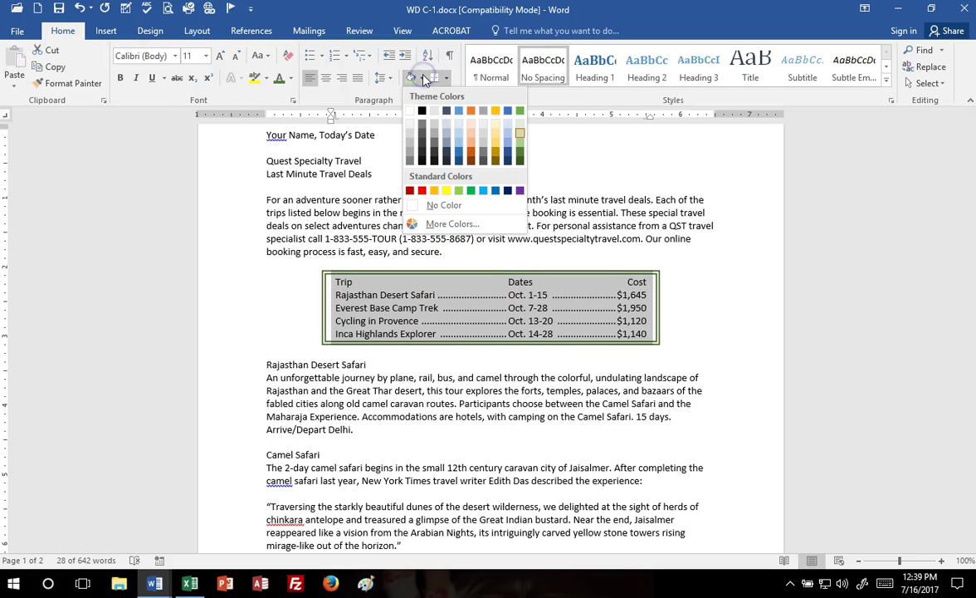
pyautogui.click(521, 133)
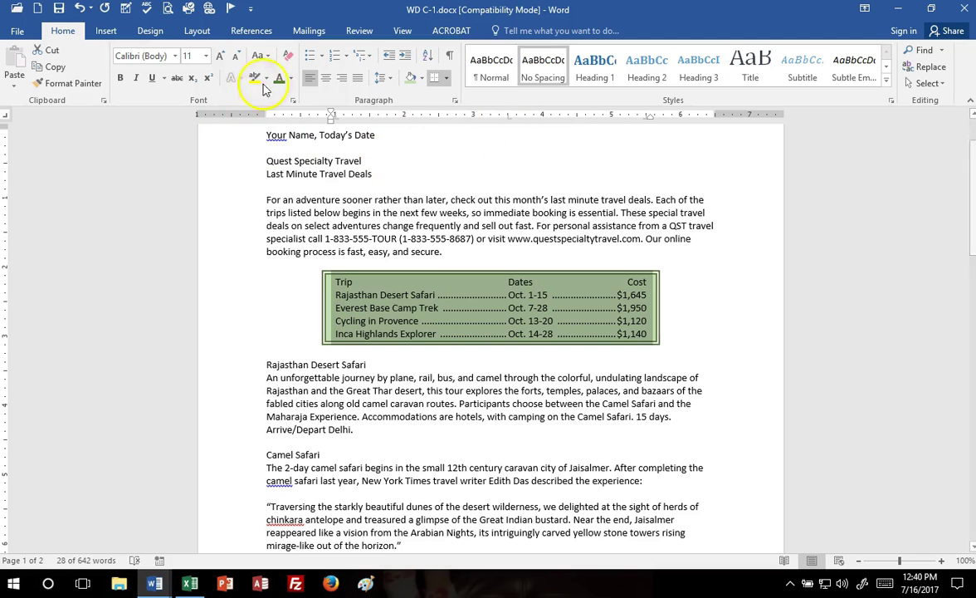
# - Change the trip list text to the dark green theme color and make it bold
pyautogui.click(292, 80)
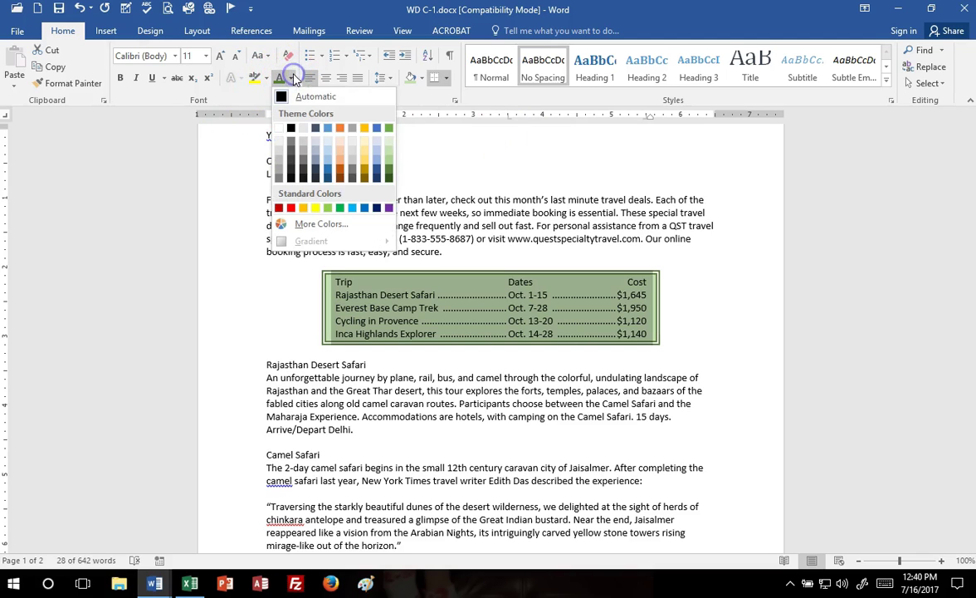
pyautogui.click(389, 170)
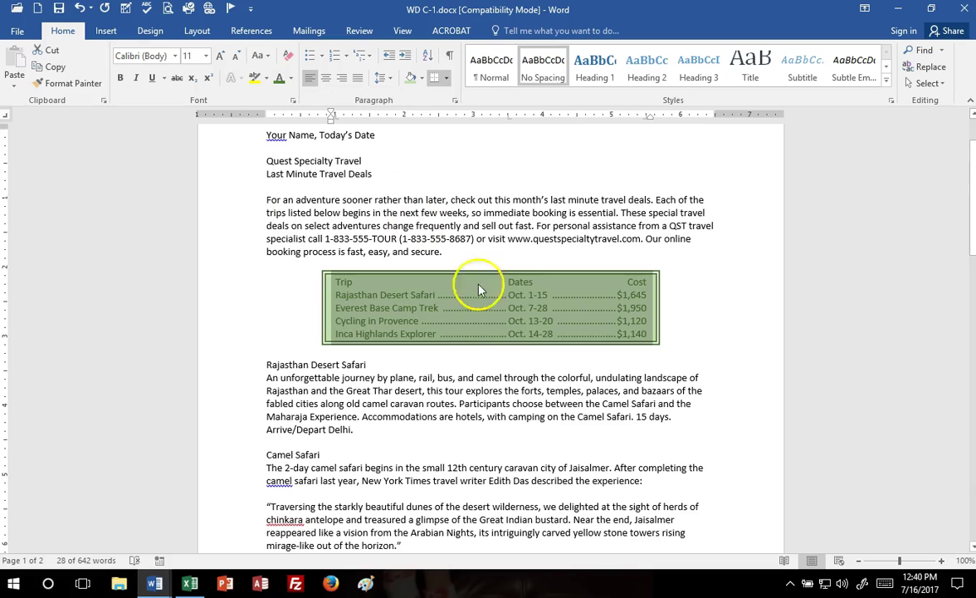
pyautogui.click(120, 77)
pyautogui.click(400, 282)
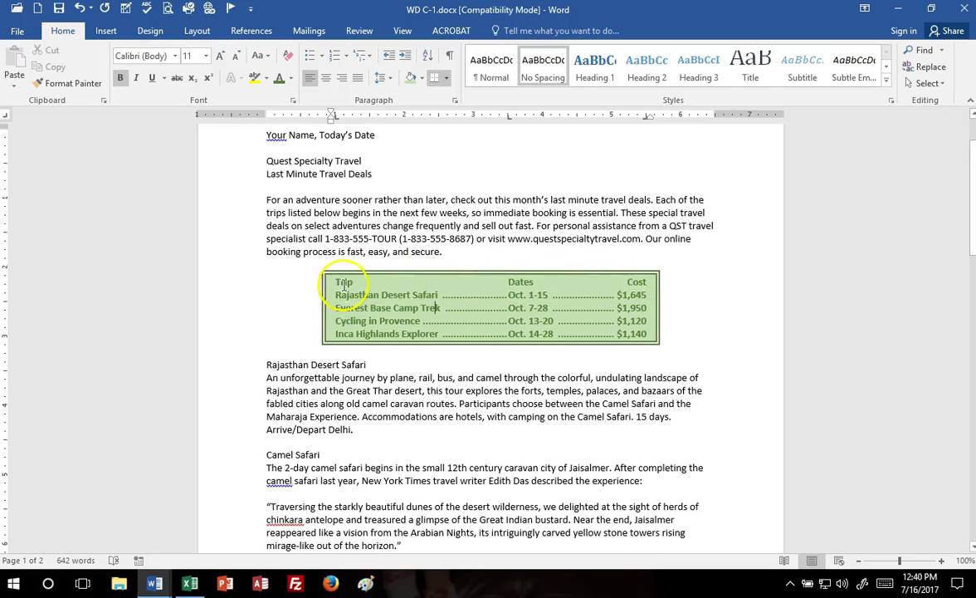
# - Set the font size of the Trip, Dates and Cost heading line to 14 pt
pyautogui.click(327, 290)
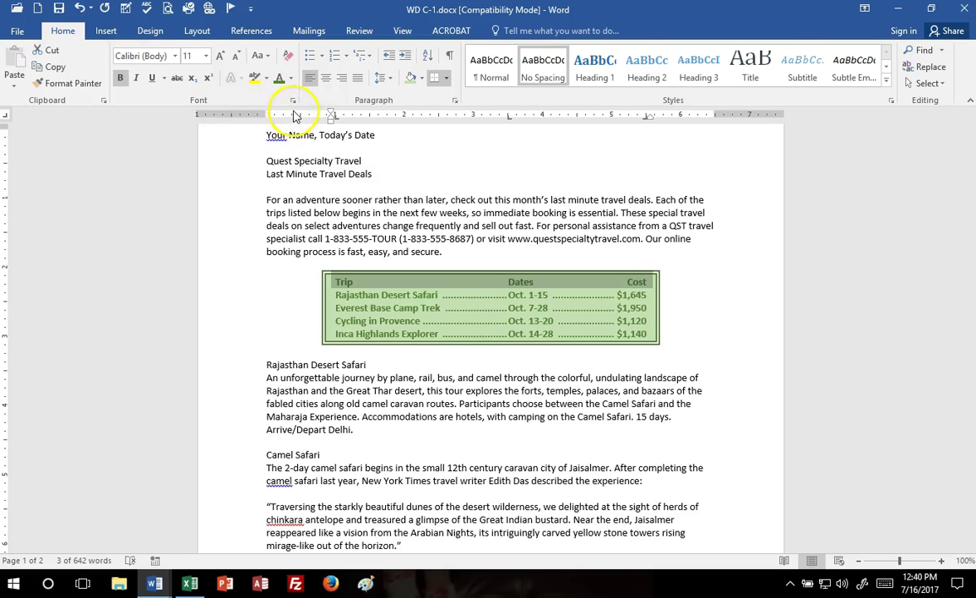
pyautogui.click(293, 100)
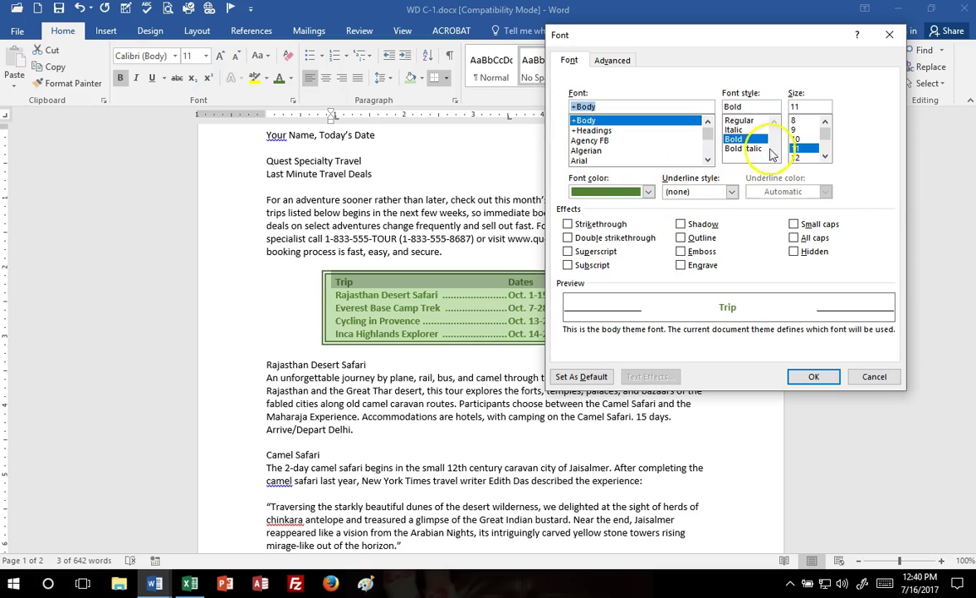
pyautogui.click(826, 157)
pyautogui.click(826, 157)
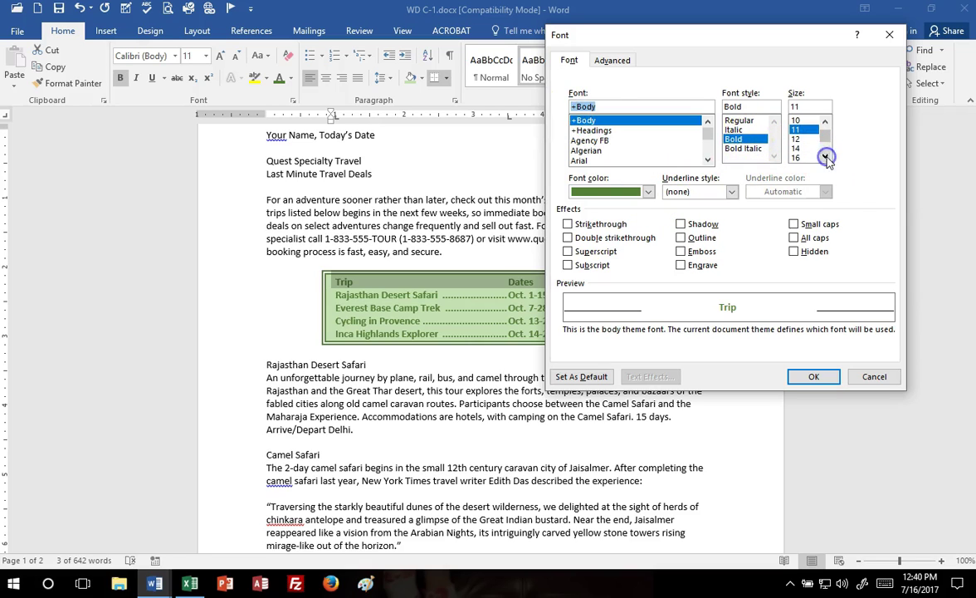
pyautogui.click(797, 149)
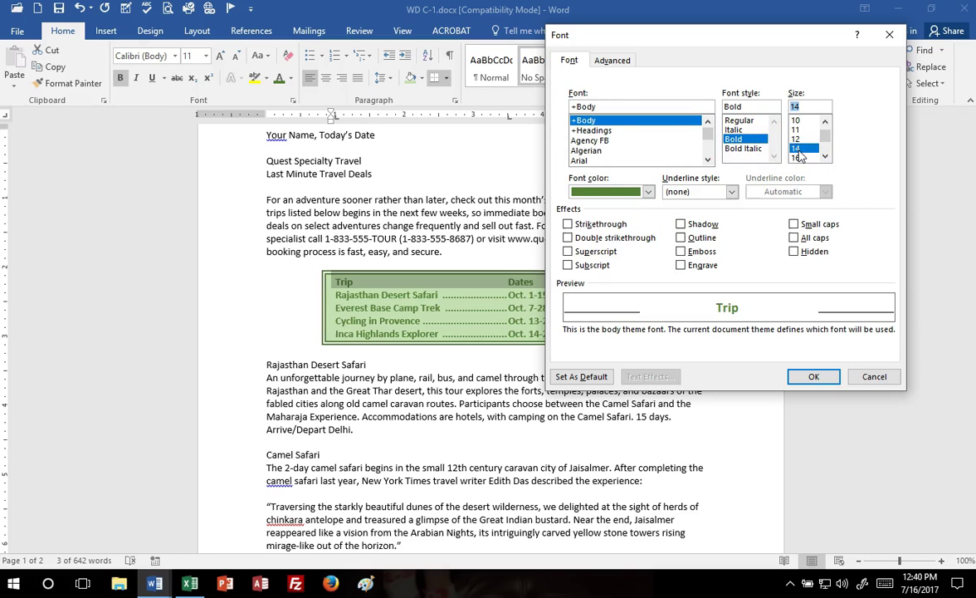
# - Color the Trip, Dates and Cost headings dark orange, add the Small caps effect and apply the font settings
pyautogui.click(648, 191)
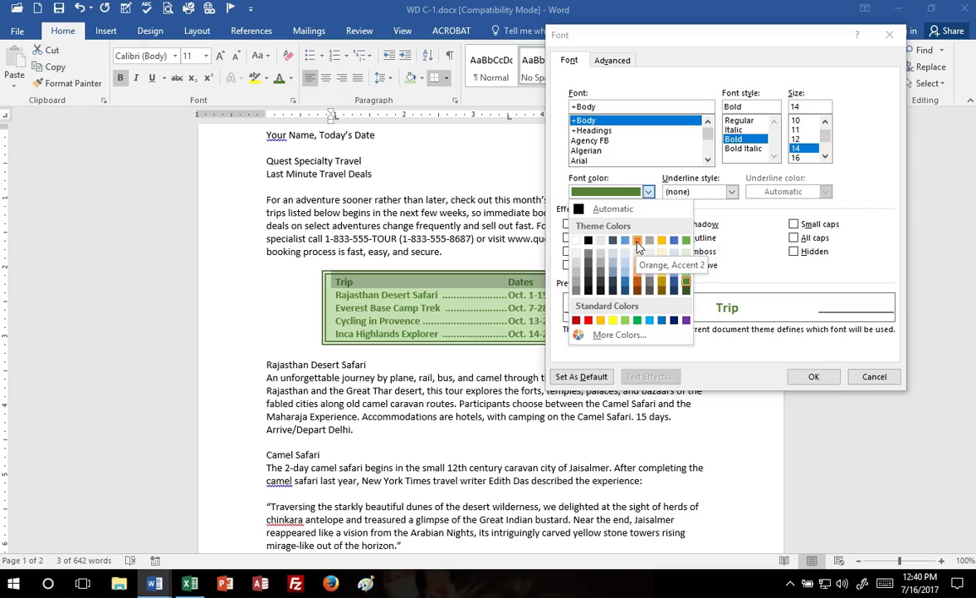
pyautogui.click(639, 285)
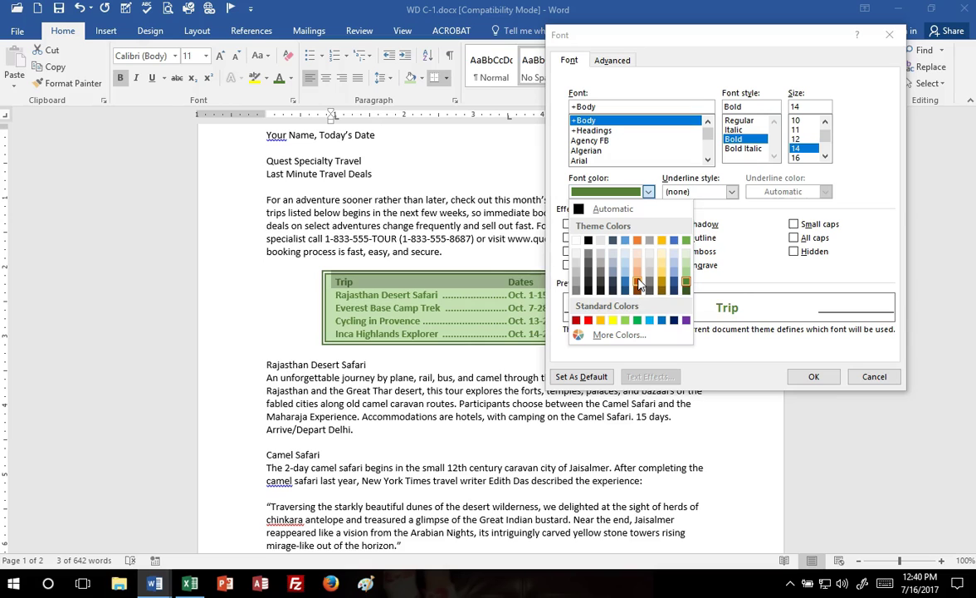
pyautogui.click(639, 285)
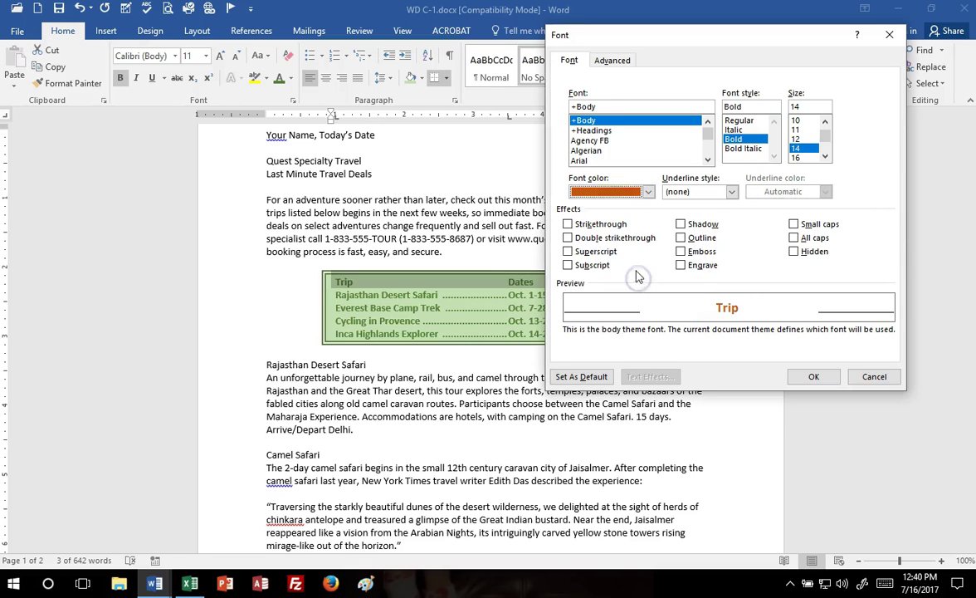
pyautogui.click(794, 225)
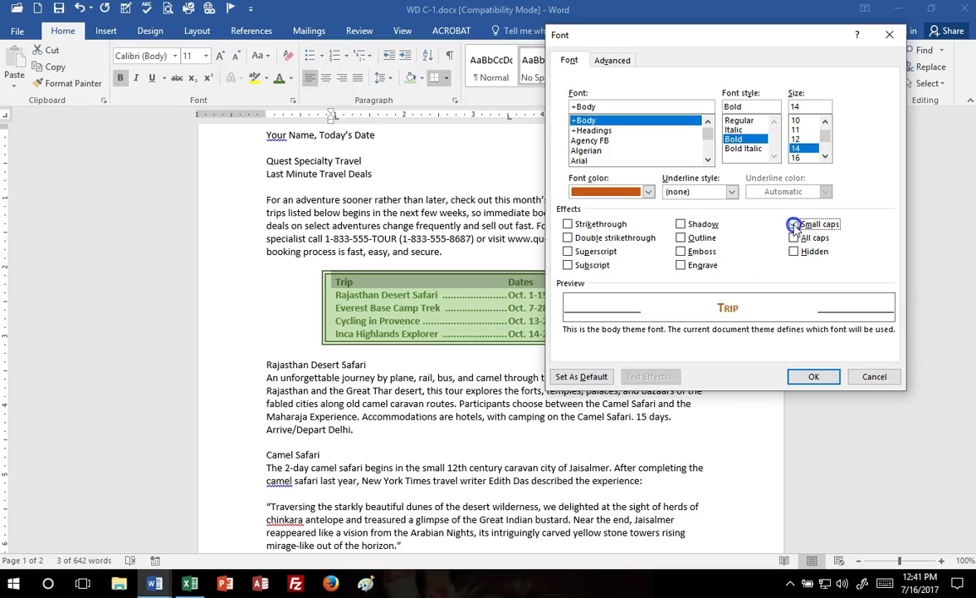
pyautogui.click(814, 376)
pyautogui.click(685, 296)
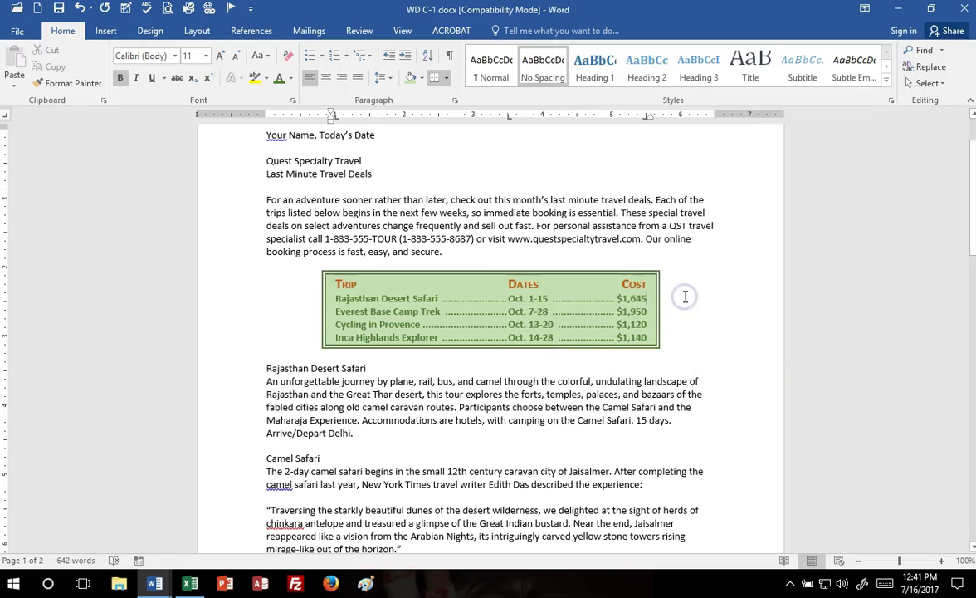